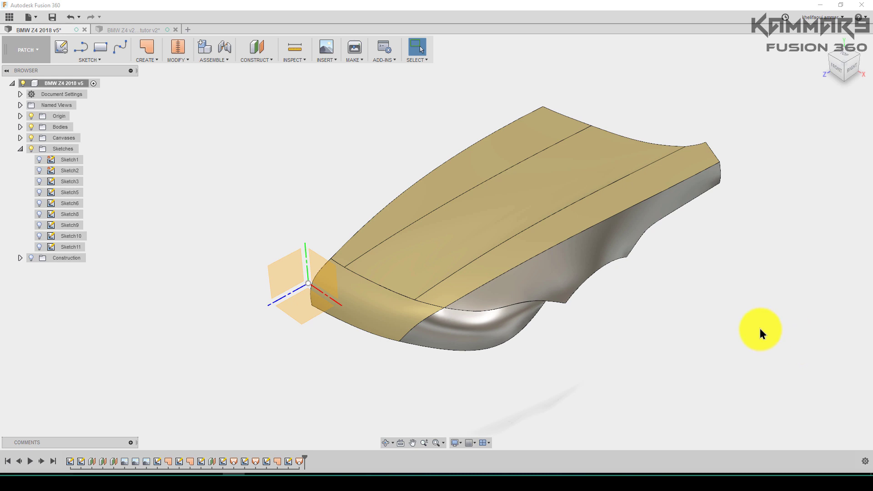
Step: Examine the hood surfaces in 3D and against the side-view car blueprint, and check the view's projection mode options
middle_click_drag(424, 241, 433, 284)
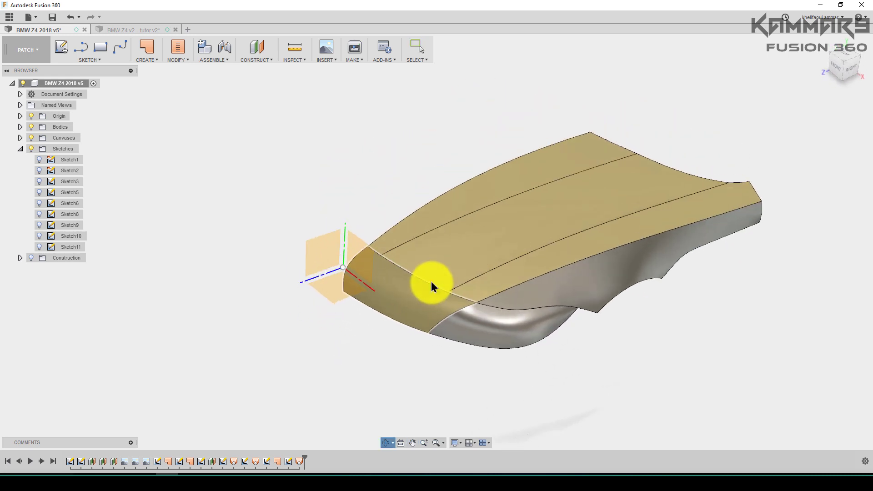
left_click(37, 52)
left_click(36, 55)
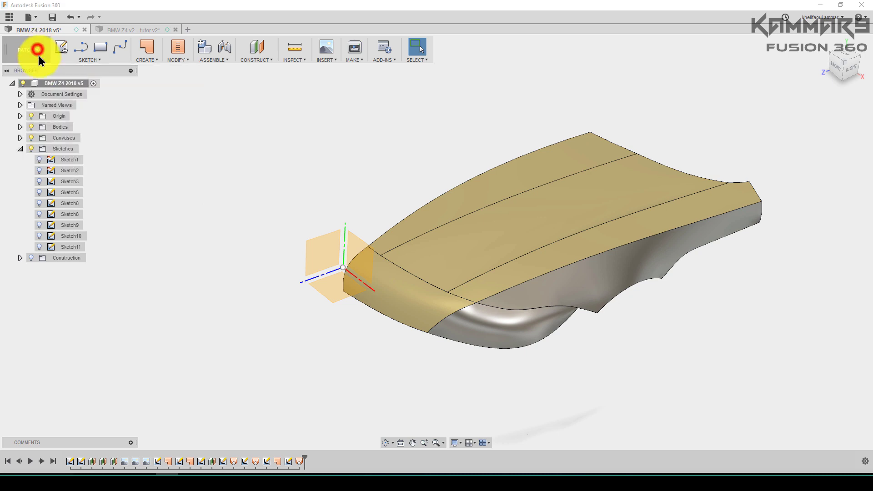
middle_click_drag(567, 267, 416, 236)
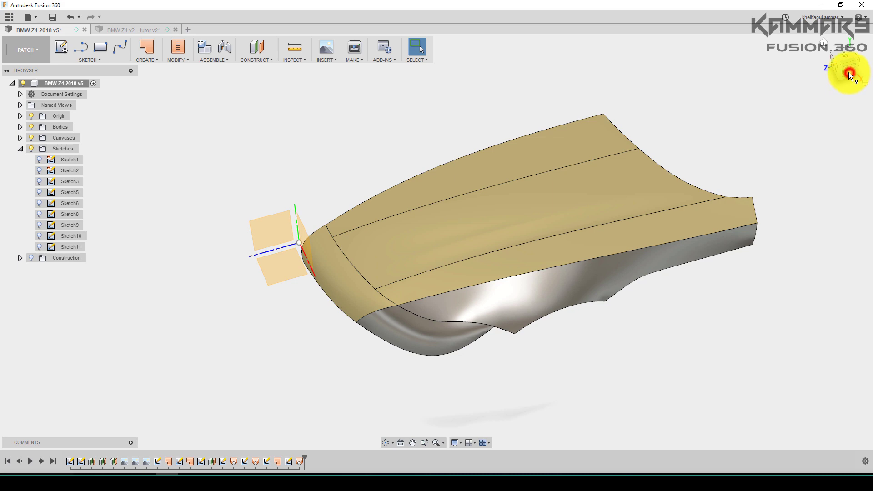
left_click(849, 73)
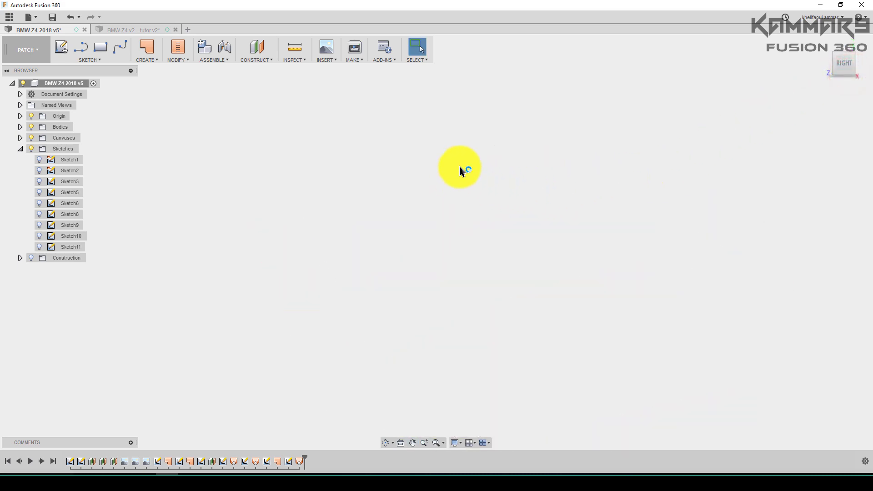
scroll(522, 441, "up", 5)
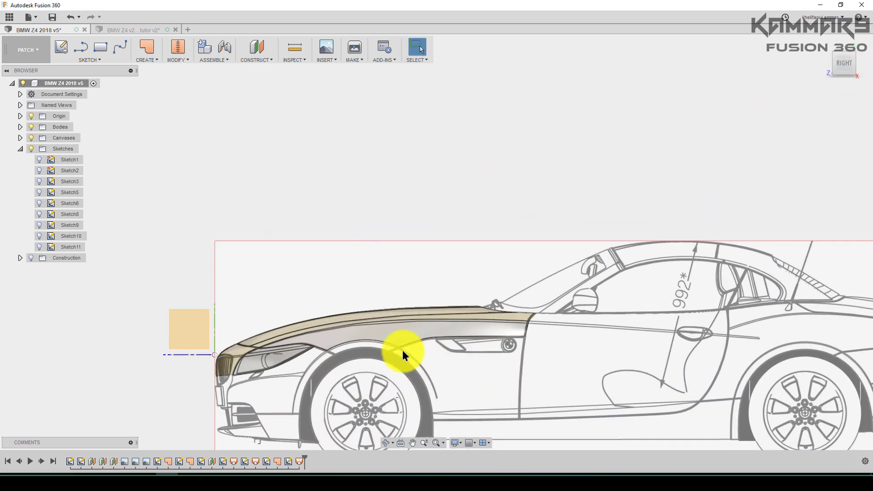
scroll(403, 351, "down", 4)
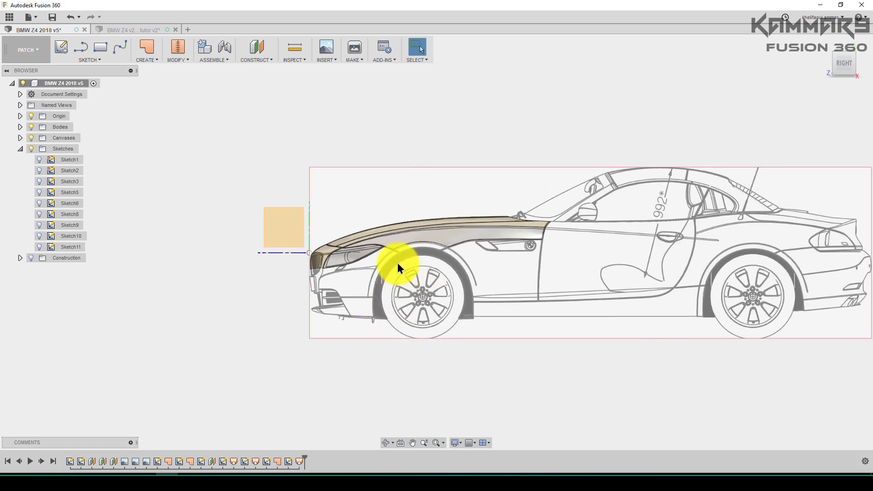
middle_click_drag(398, 263, 565, 339, "shift")
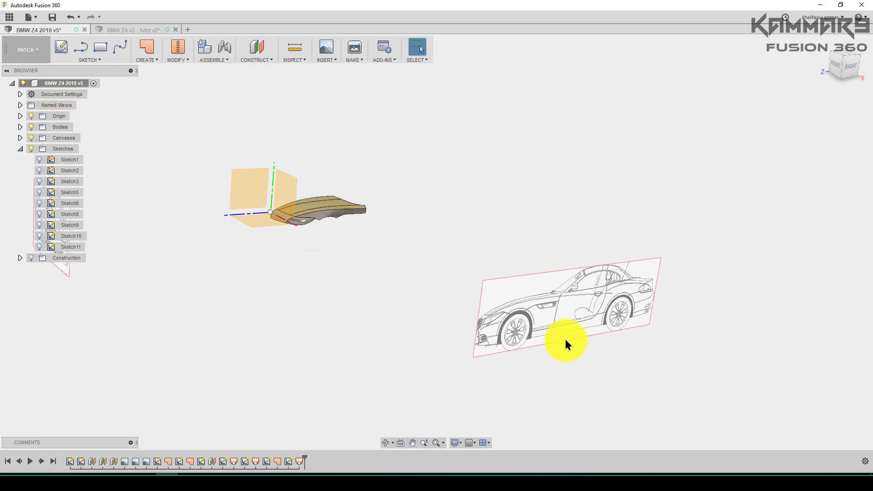
scroll(315, 192, "up", 3)
right_click(849, 63)
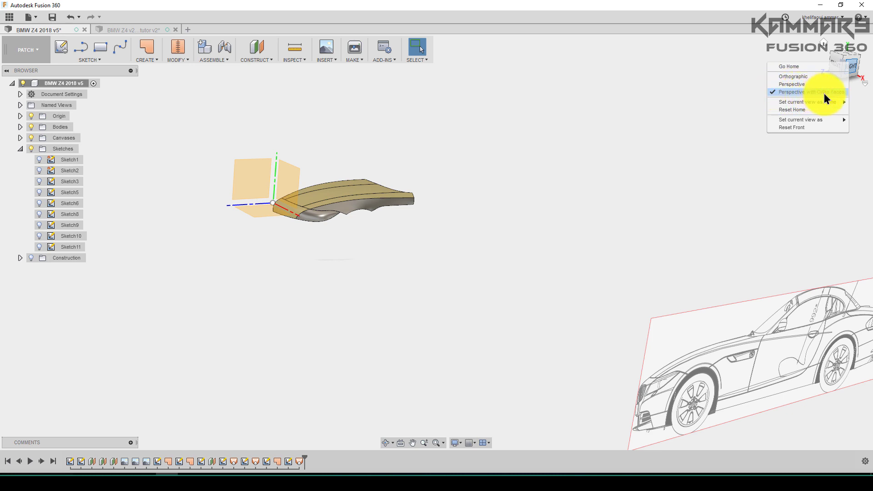
left_click(464, 248)
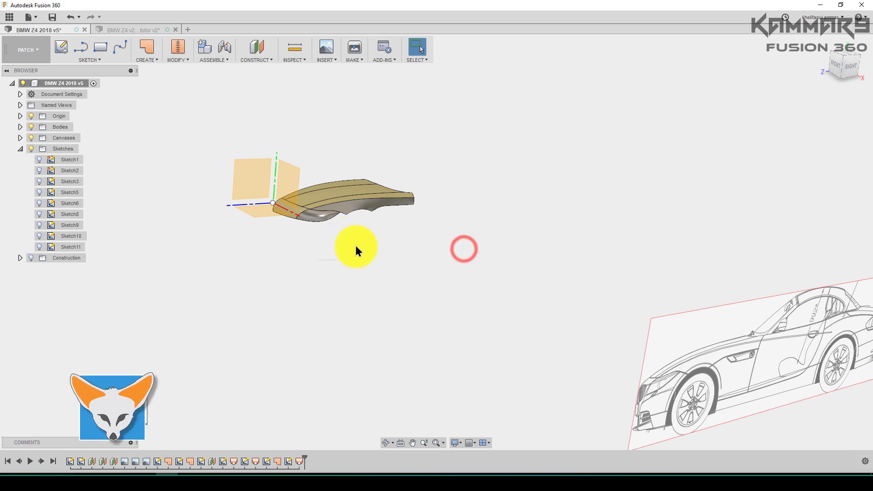
Step: Inspect the hood from its inner side, look at the red BMW Z4 render in Photos, and return to Fusion 360
middle_click_drag(356, 245, 432, 263, "shift")
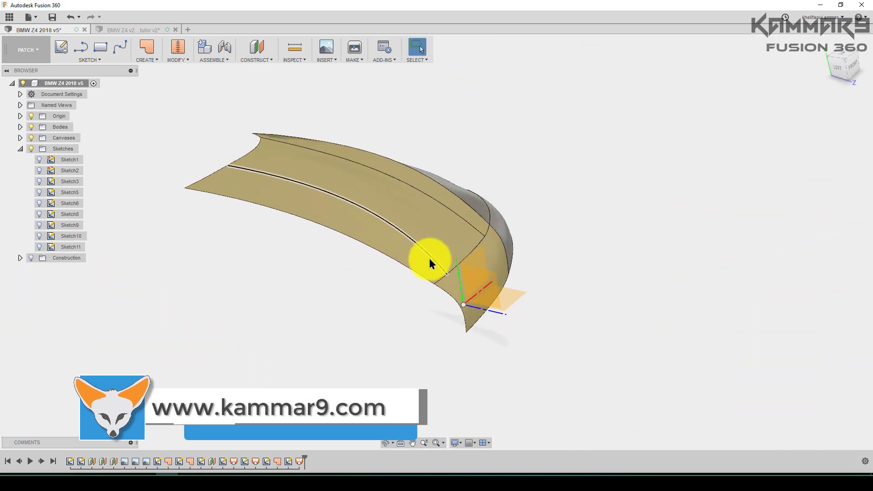
key("alt+Tab")
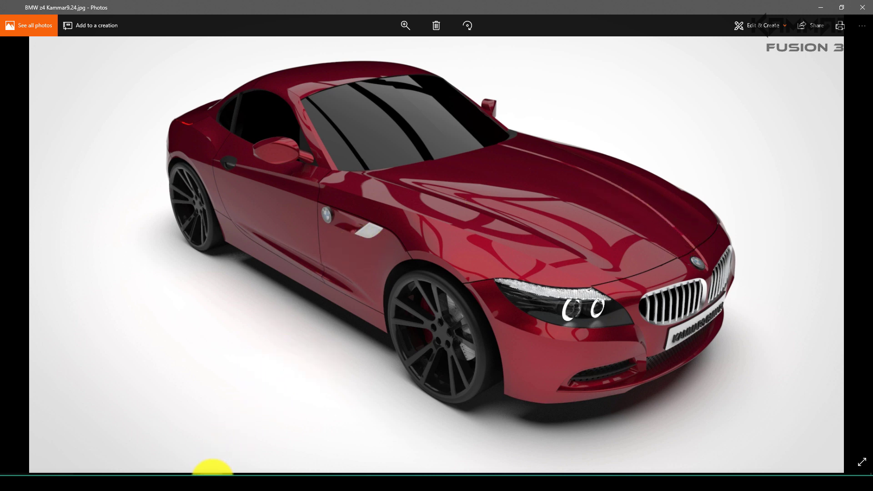
left_click(157, 473)
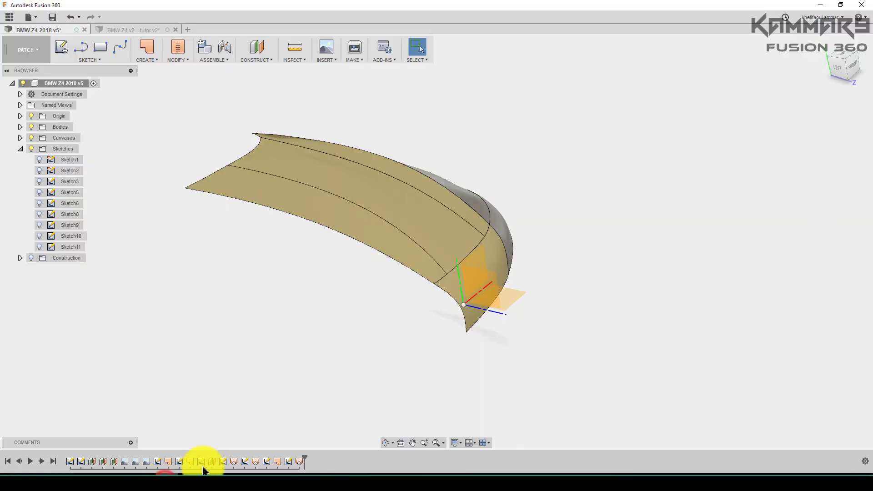
Step: Start a new sketch on the horizontal origin plane, viewed from above over the top-view blueprint
middle_click_drag(391, 260, 482, 247)
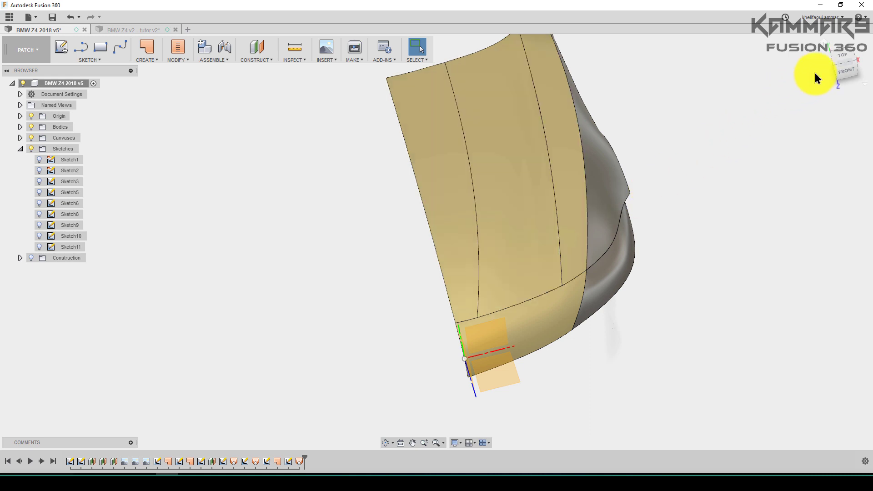
left_click(847, 56)
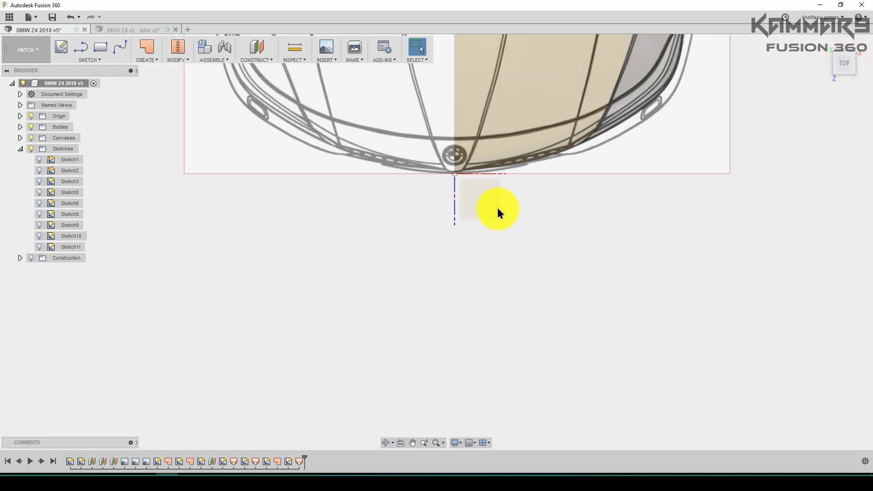
middle_click_drag(499, 211, 483, 293)
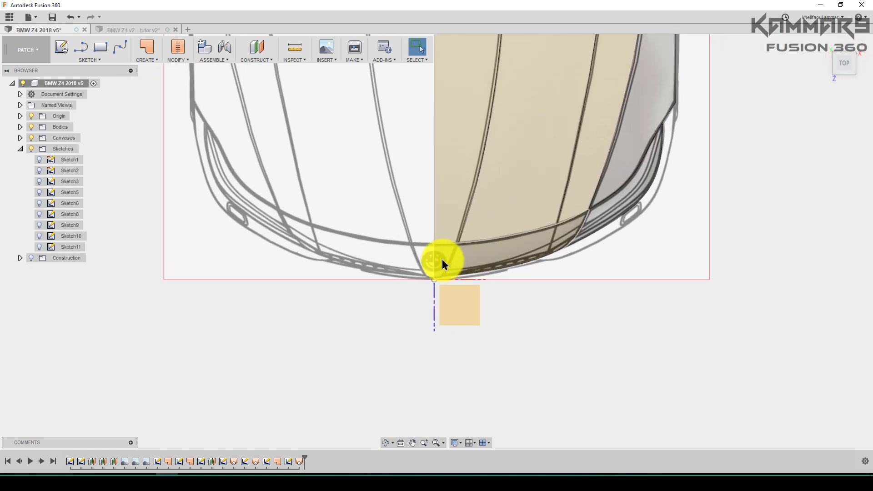
middle_click_drag(460, 176, 400, 267)
scroll(400, 267, "up", 2)
scroll(396, 298, "down", 3)
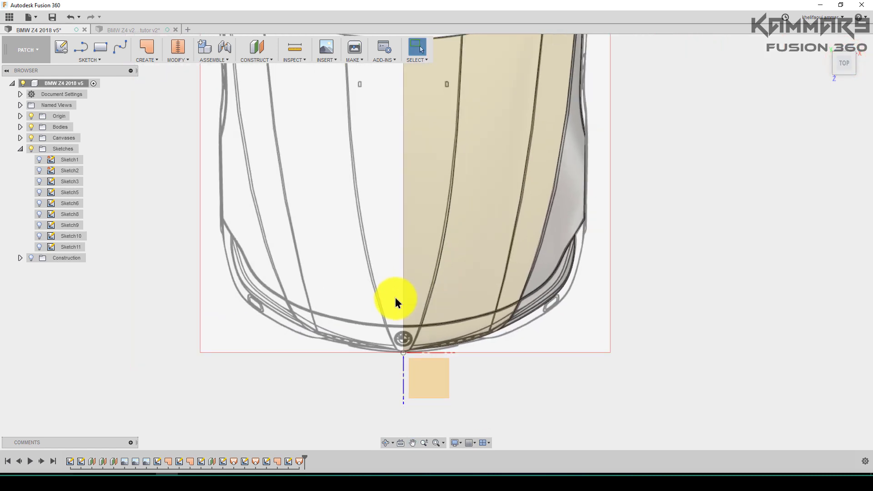
scroll(232, 255, "down", 1)
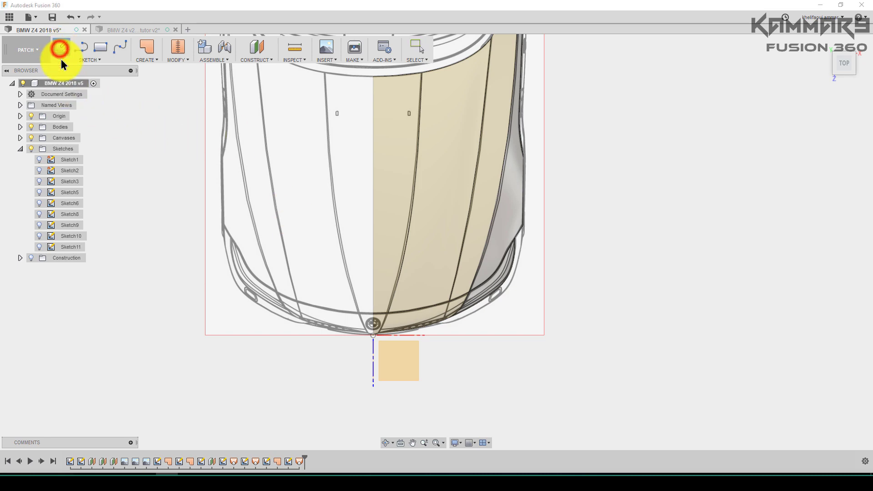
left_click(401, 357)
Step: Project the hood's inner crease edge, the one nearest the centreline, into the sketch
scroll(392, 225, "up", 7)
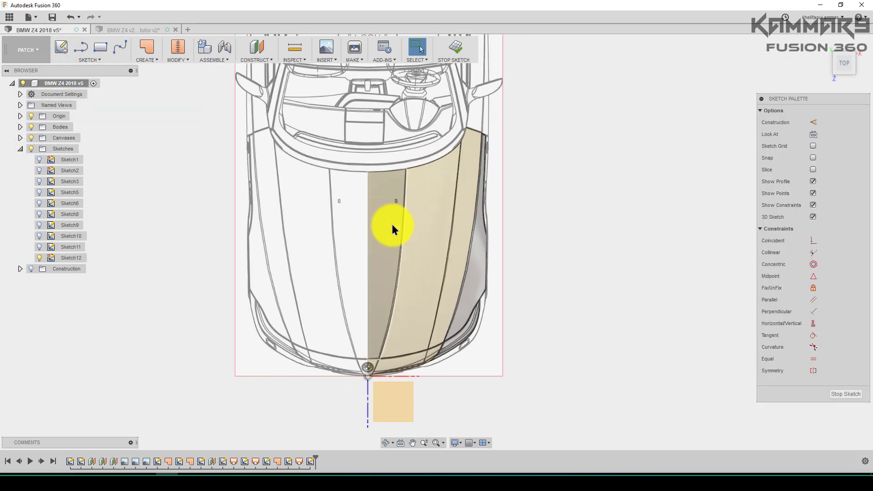
left_click(413, 245)
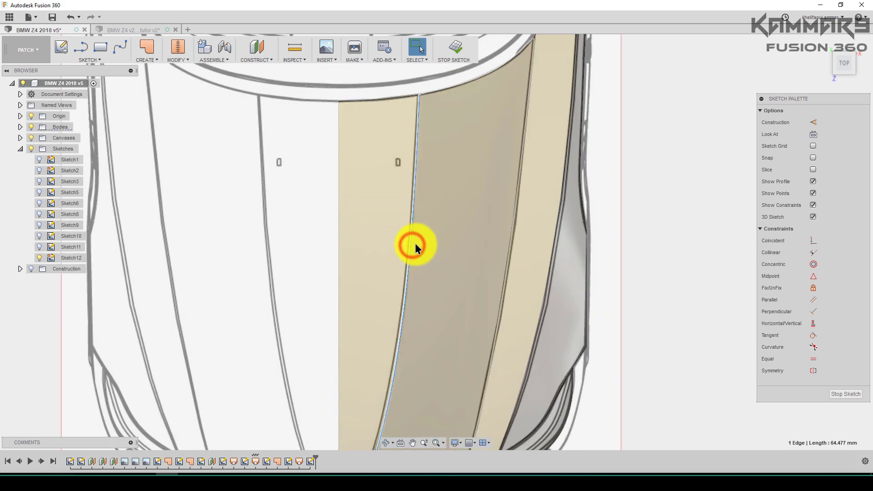
scroll(415, 243, "down", 3)
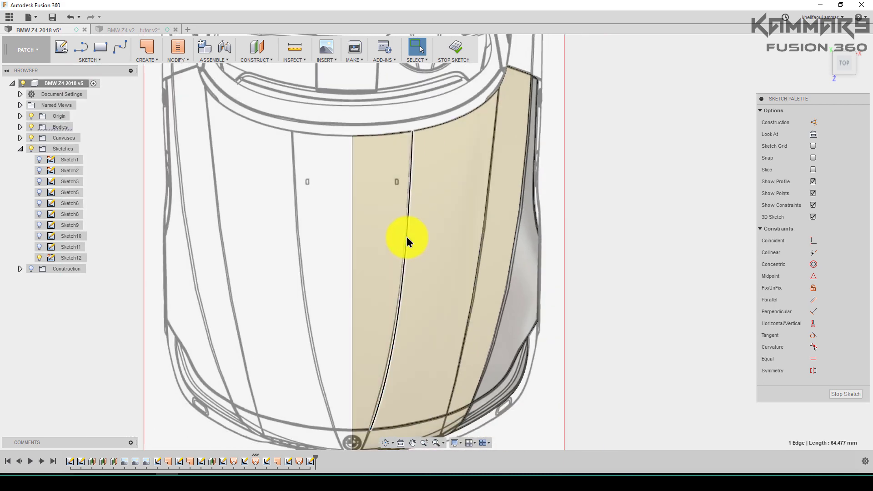
key("p")
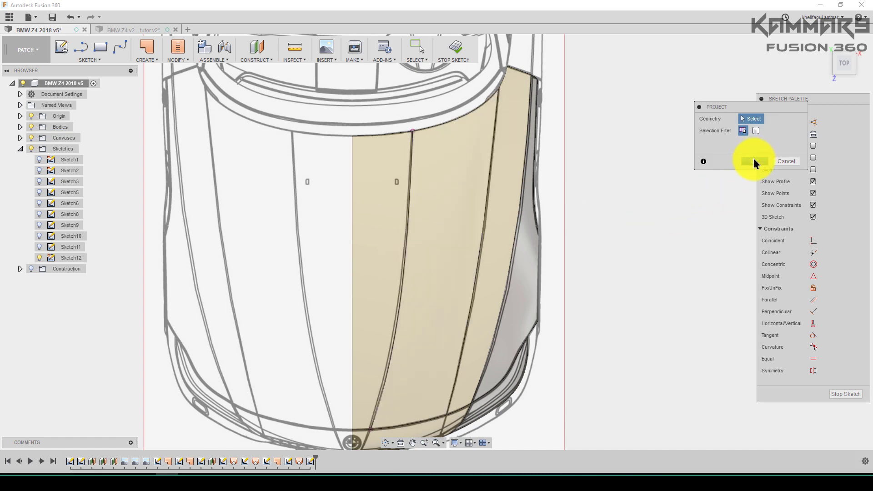
left_click(754, 162)
left_click(695, 212)
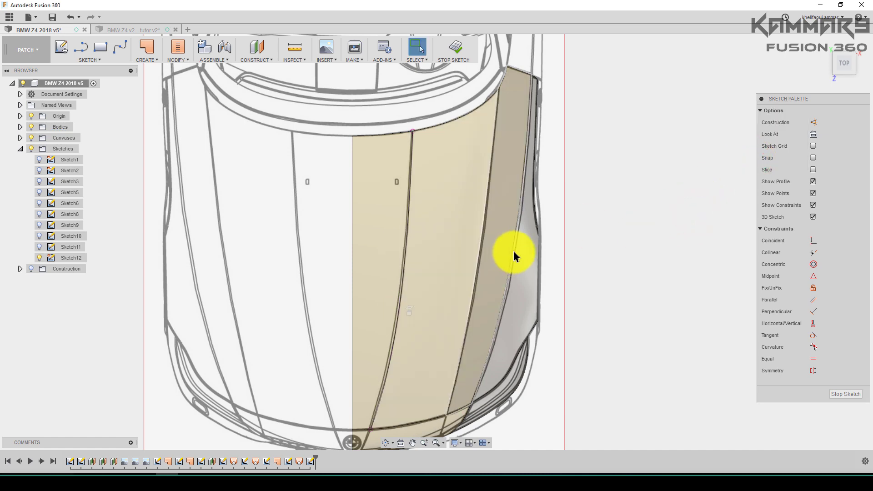
Step: Inspect the projected curve's position relative to the hood surfaces in 3D
scroll(444, 308, "down", 3)
mouse_move(444, 308)
middle_mouse_down("shift")
mouse_move(458, 269)
mouse_move(552, 209)
mouse_move(540, 171)
mouse_move(538, 379)
mouse_move(430, 344)
mouse_move(477, 286)
mouse_move(424, 295)
mouse_move(367, 246)
mouse_move(400, 253)
mouse_move(415, 242)
mouse_move(430, 269)
middle_mouse_up("shift")
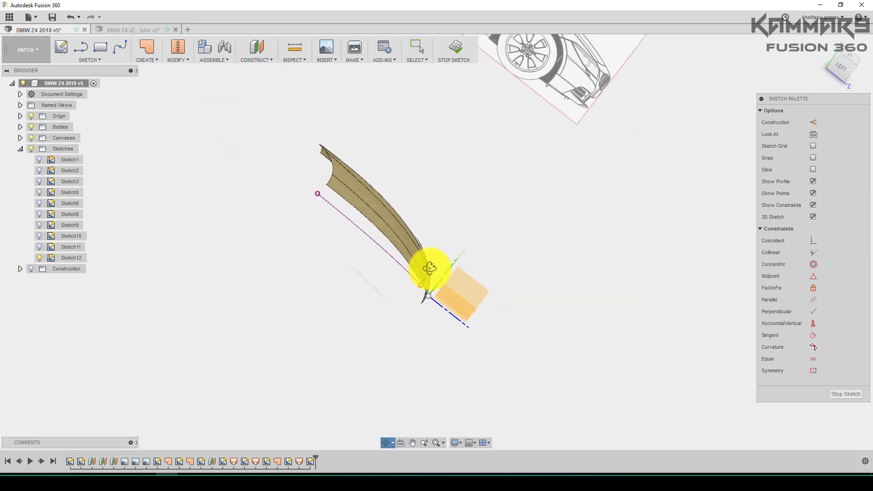
scroll(387, 250, "up", 5)
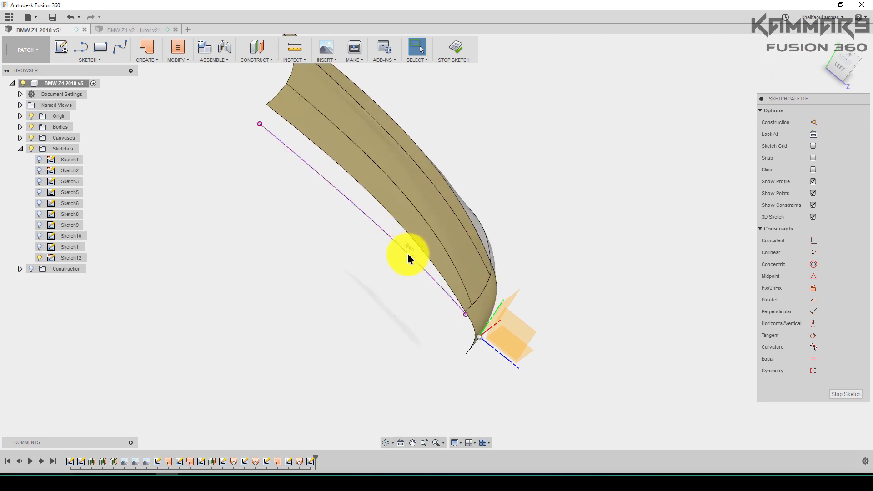
Step: Examine from above how the inner crease edge meets the hood's front edge beside the badge on the blueprint
left_click(852, 61)
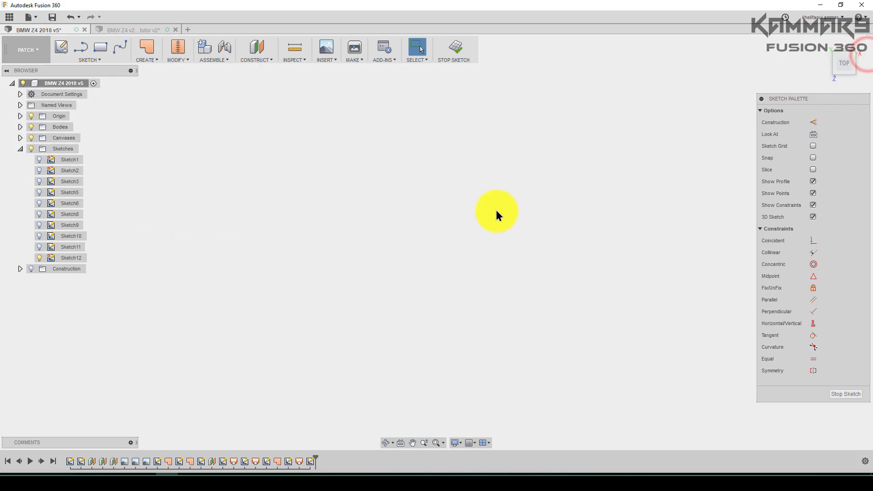
key("Escape")
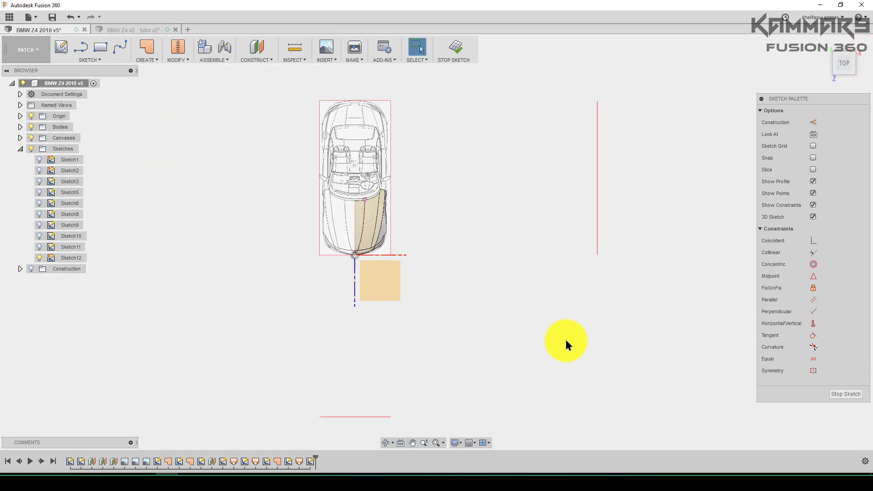
scroll(353, 211, "up", 3)
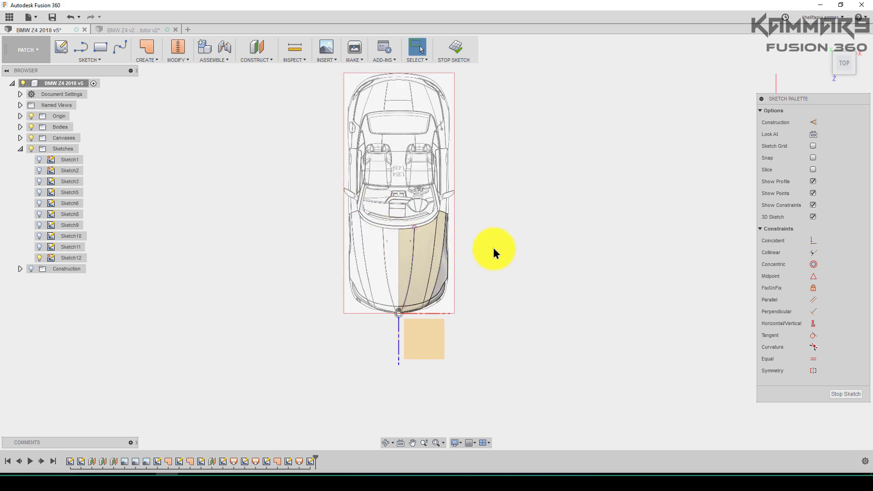
scroll(387, 209, "up", 5)
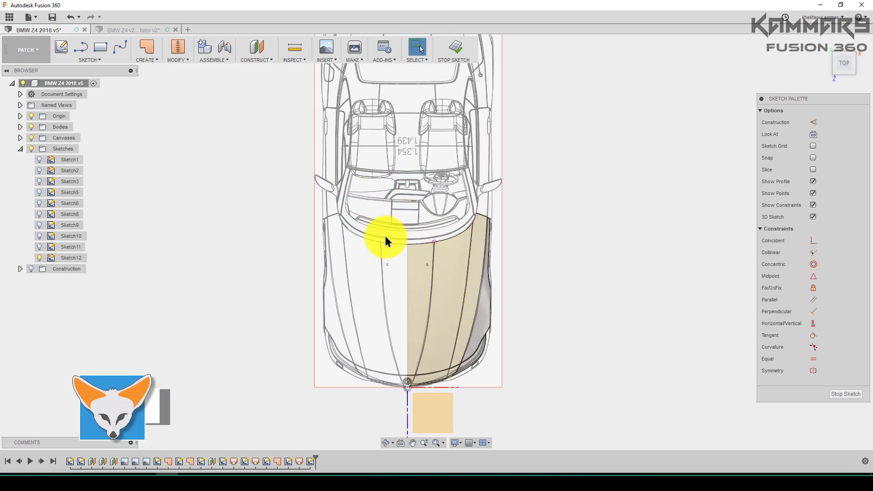
scroll(414, 336, "up", 5)
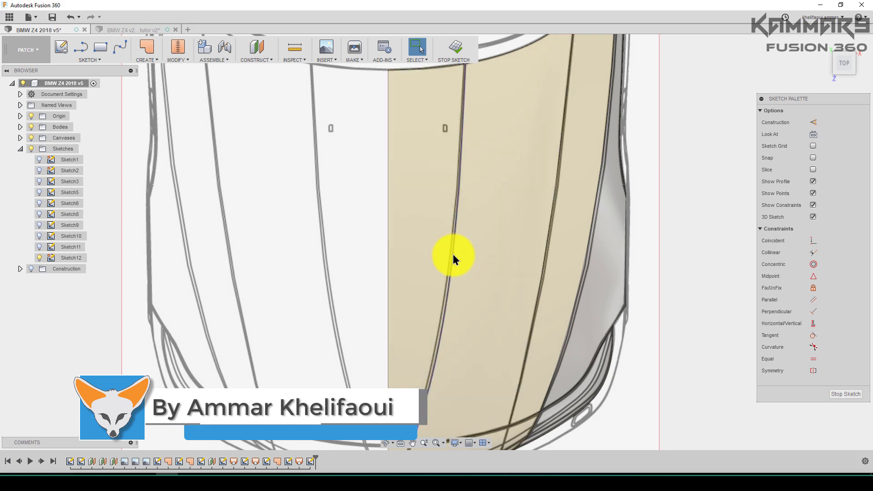
scroll(495, 199, "down", 3)
scroll(433, 366, "up", 6)
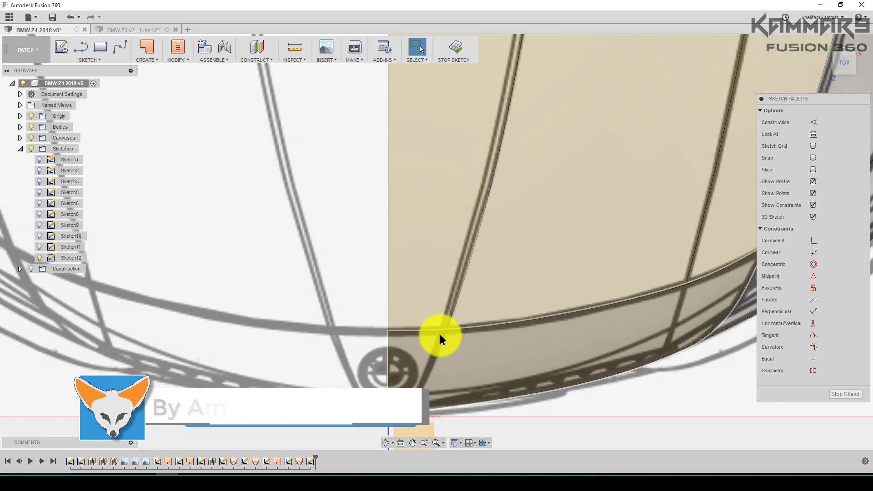
scroll(448, 337, "down", 4)
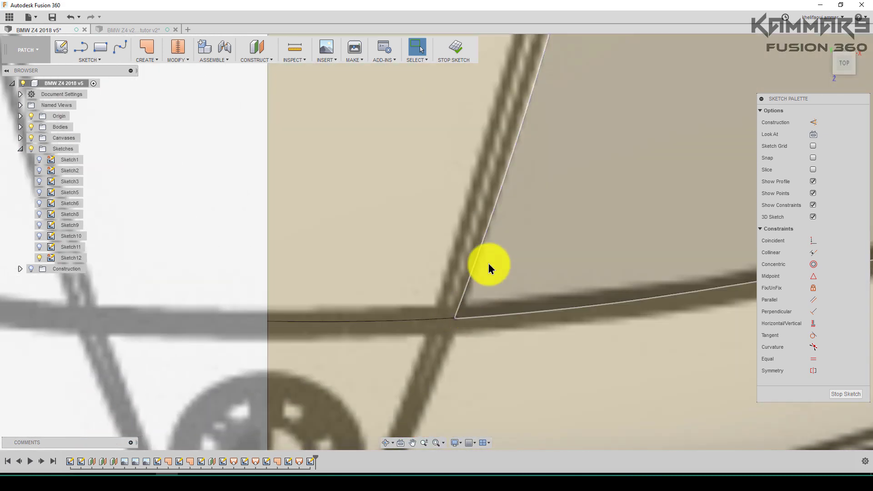
scroll(482, 291, "up", 2)
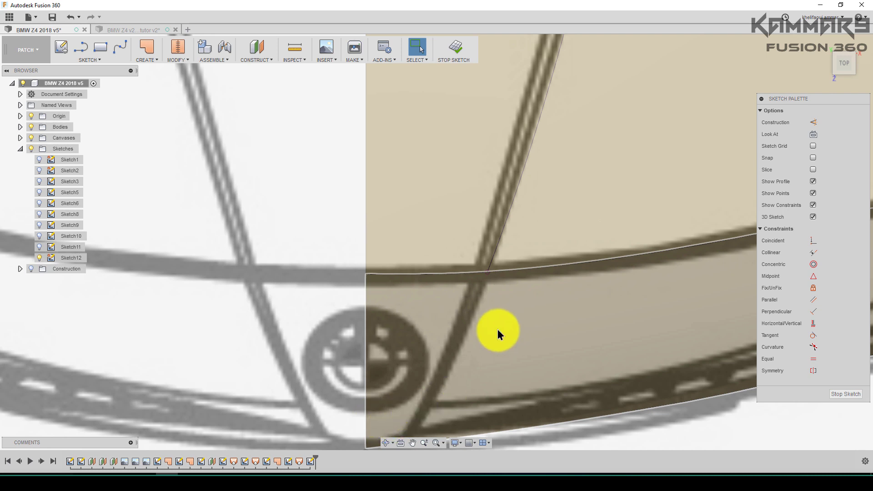
Step: Turn off 3D sketching and draw a spline from the crease edge's front end to the centreline just below the badge
scroll(498, 329, "down", 1)
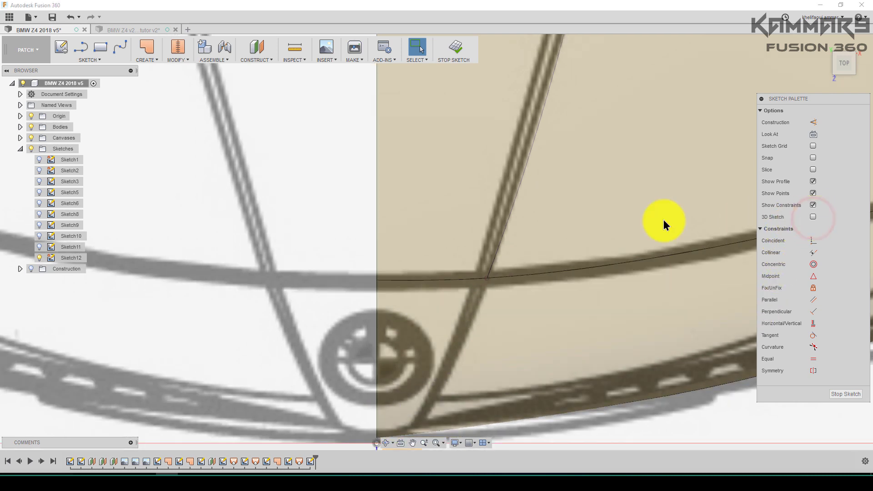
scroll(484, 292, "down", 2)
left_click(121, 51)
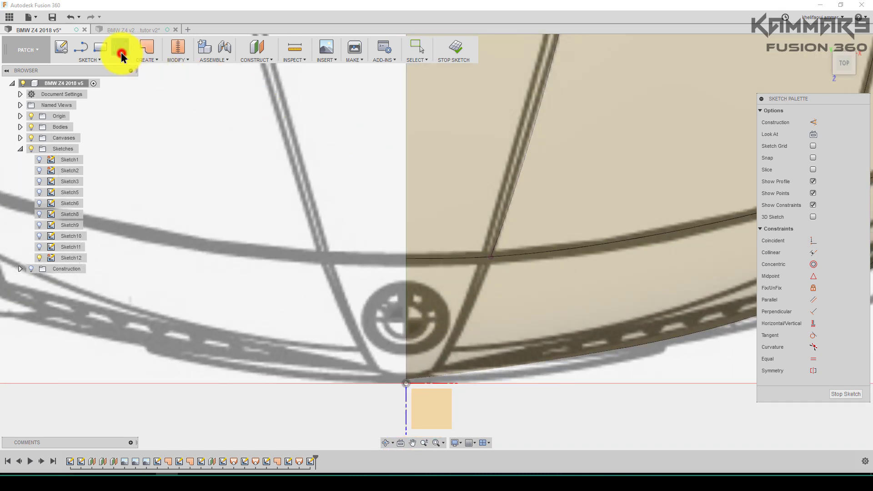
scroll(463, 295, "up", 1)
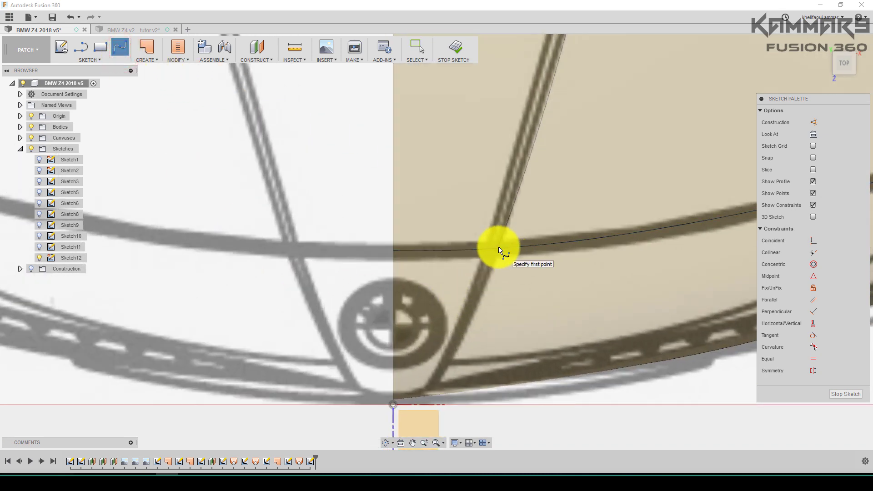
left_click(499, 249)
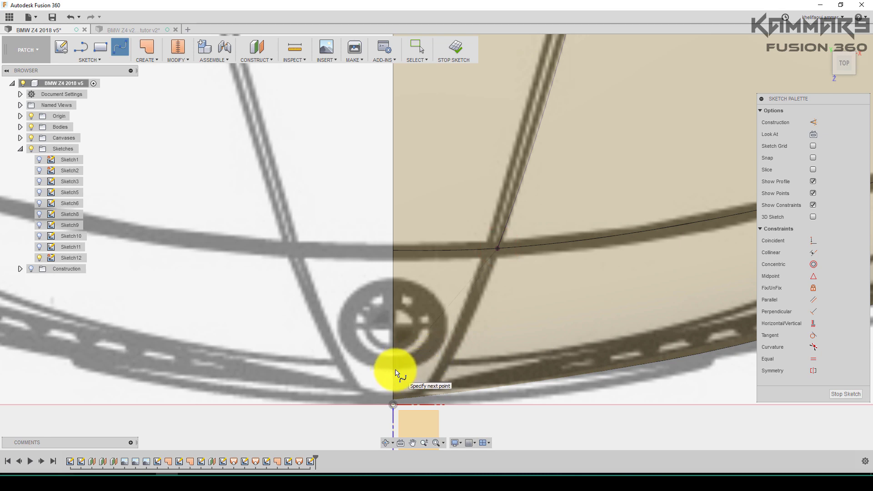
scroll(395, 373, "up", 4)
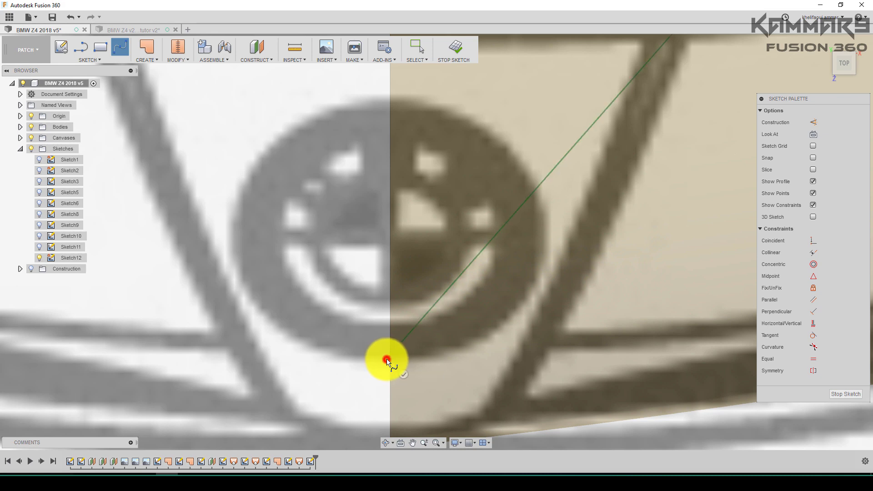
left_click(387, 361)
scroll(423, 369, "down", 3)
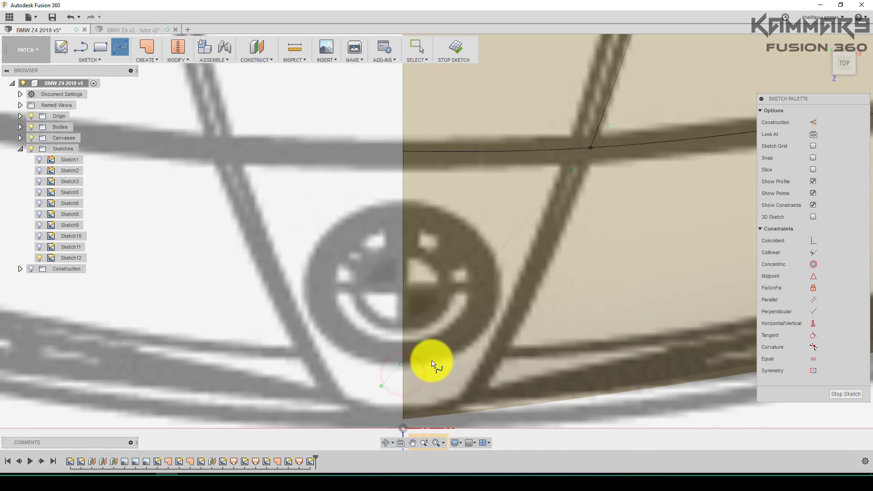
key("Escape")
Step: Move the spline's tangent handle below the badge so the curve rounds off horizontally at the centreline
left_click(418, 345)
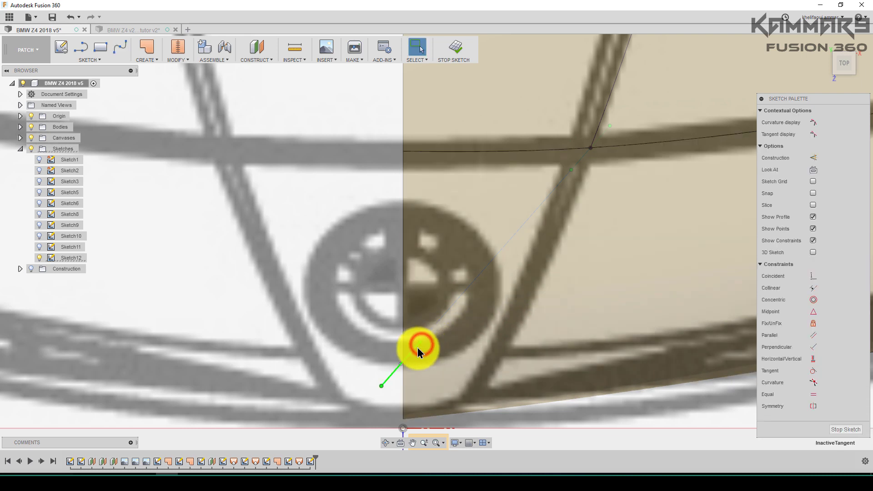
key("m")
mouse_move(419, 319)
left_mouse_down()
mouse_move(419, 335)
mouse_move(440, 360)
mouse_move(459, 365)
mouse_move(440, 355)
left_mouse_up()
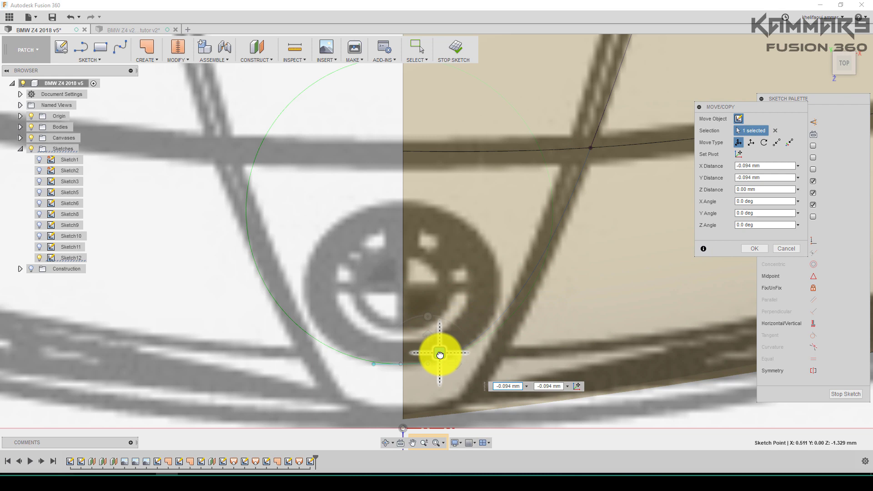
key("Return")
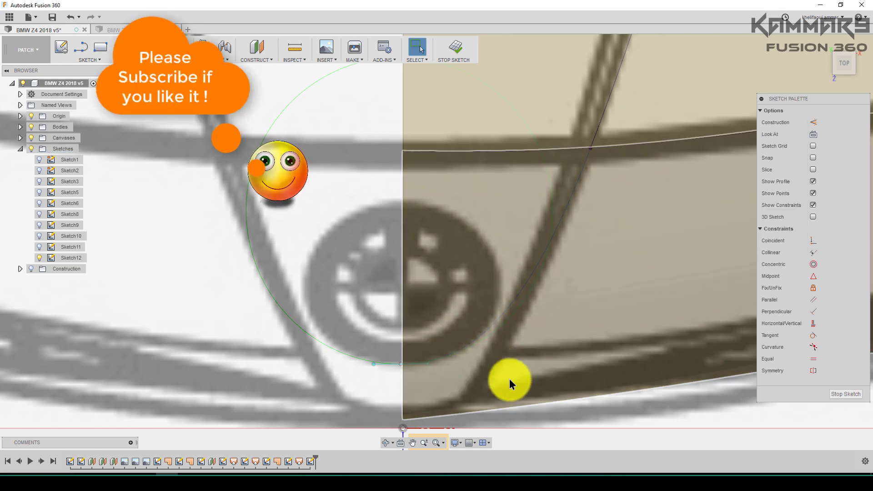
left_click(267, 359)
Step: Offset the new spline and the projected crease edge together by 0.5 mm towards the centreline
left_click(464, 345)
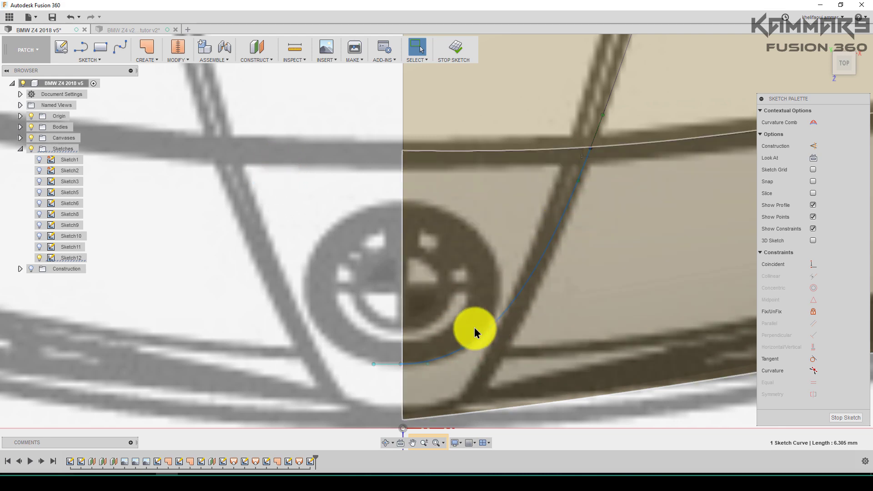
scroll(512, 296, "down", 2)
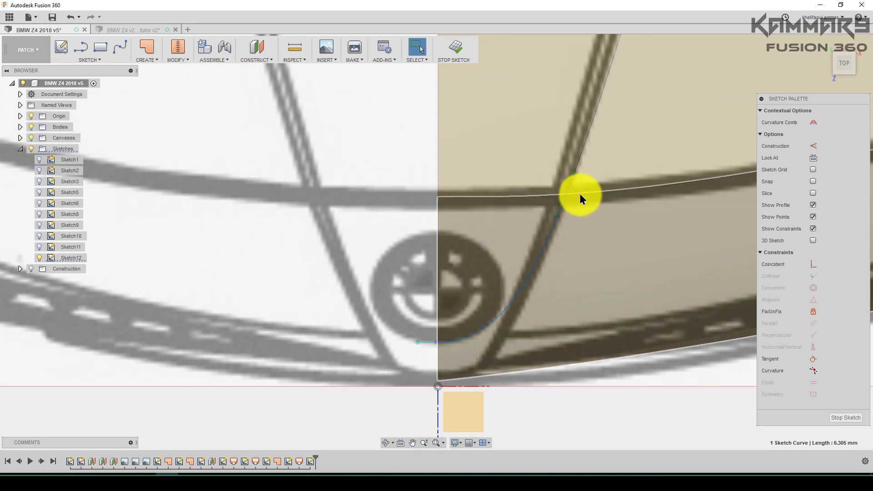
left_click(581, 155)
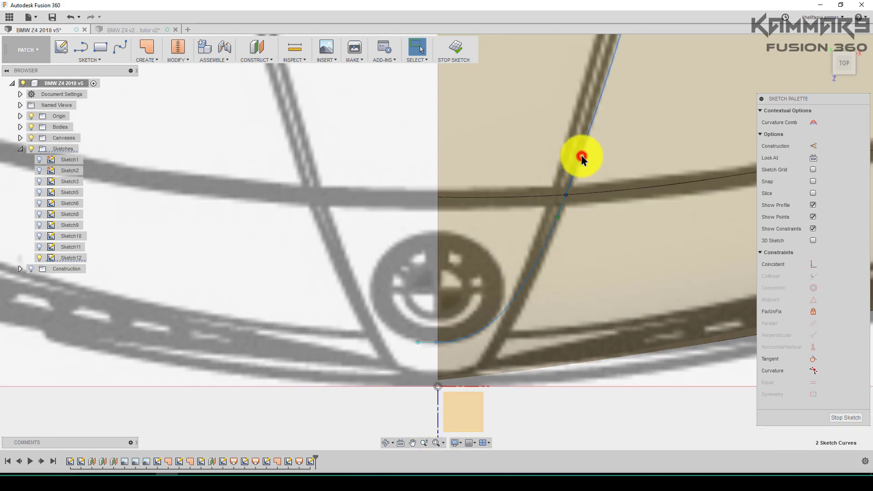
key("o")
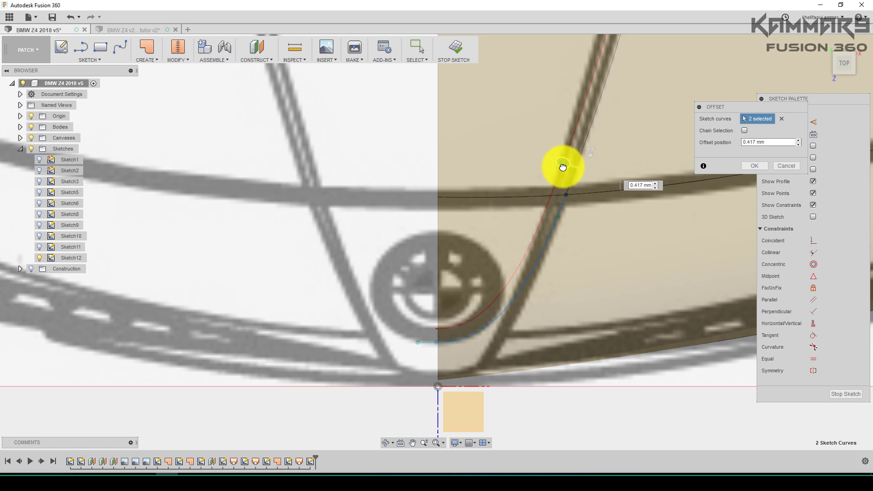
left_click(563, 168)
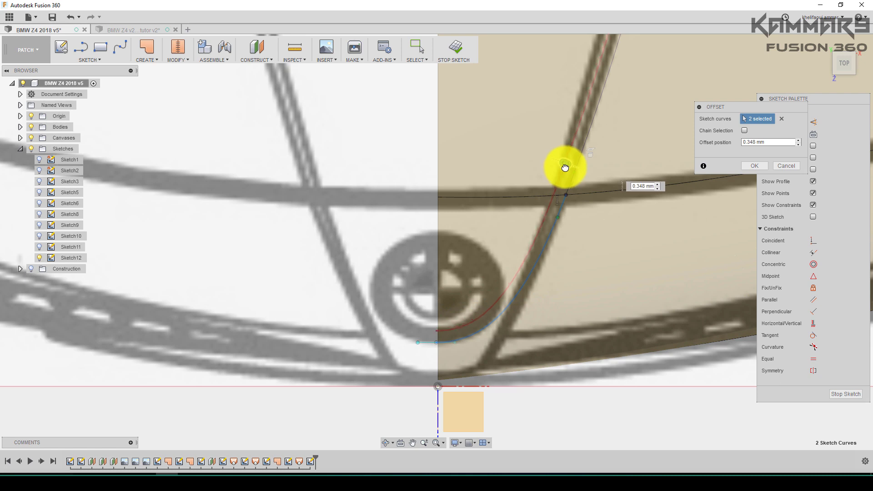
double_click(764, 142)
type("0.5")
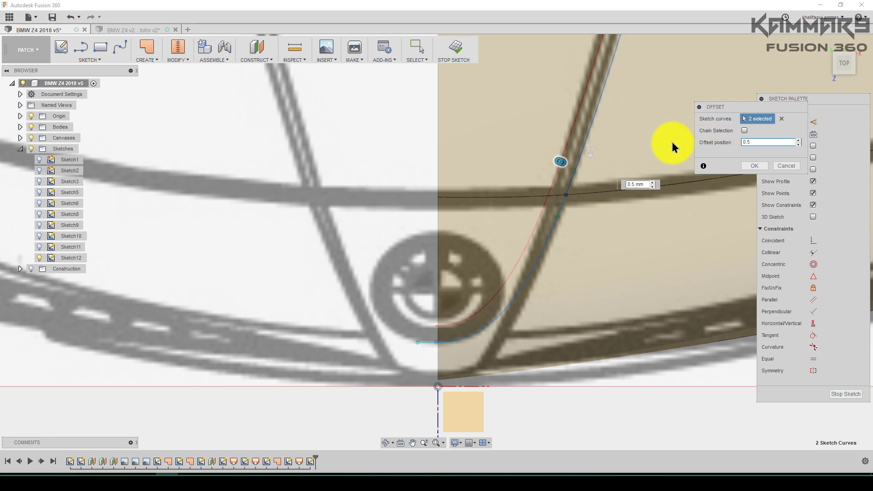
scroll(546, 280, "down", 8)
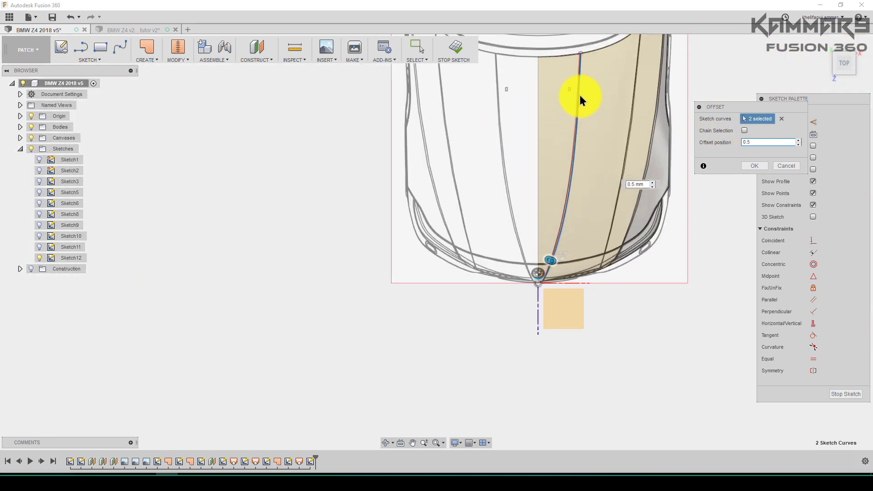
scroll(582, 86, "up", 6)
scroll(564, 131, "down", 3)
scroll(575, 52, "up", 5)
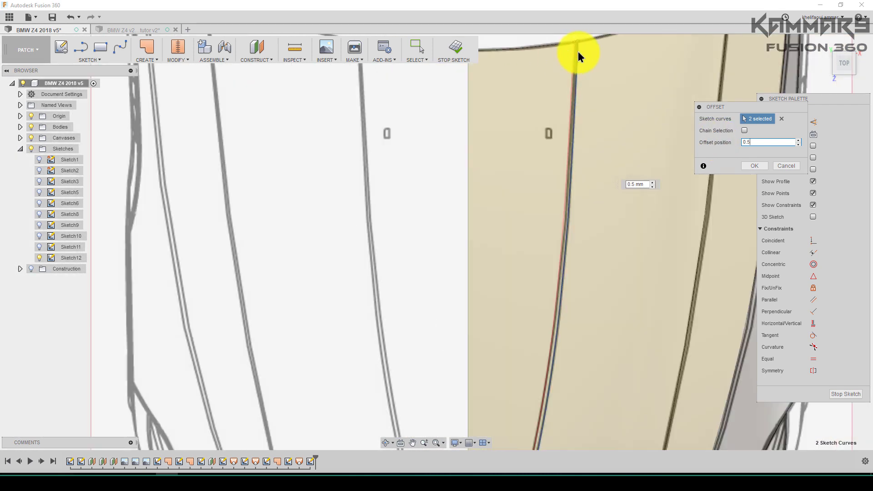
left_click(746, 169)
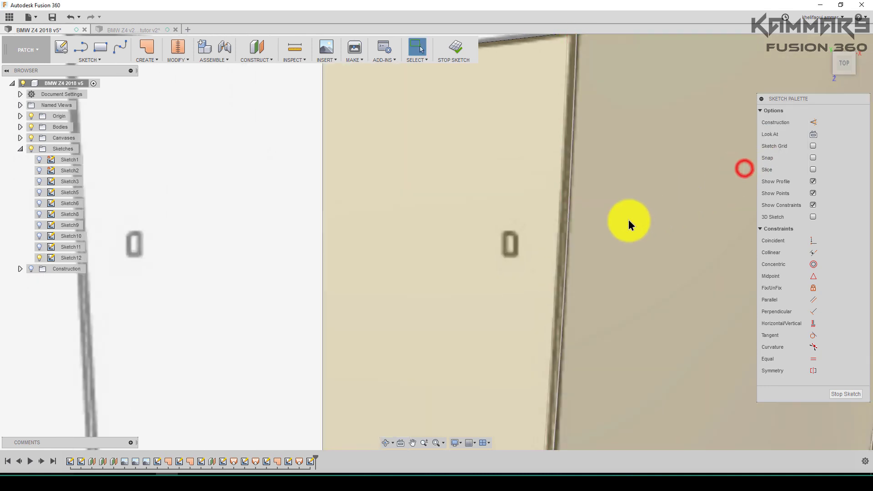
Step: Finish the sketch with the crease line and its offset curves
scroll(621, 192, "down", 5)
scroll(591, 157, "up", 8)
scroll(584, 148, "up", 2)
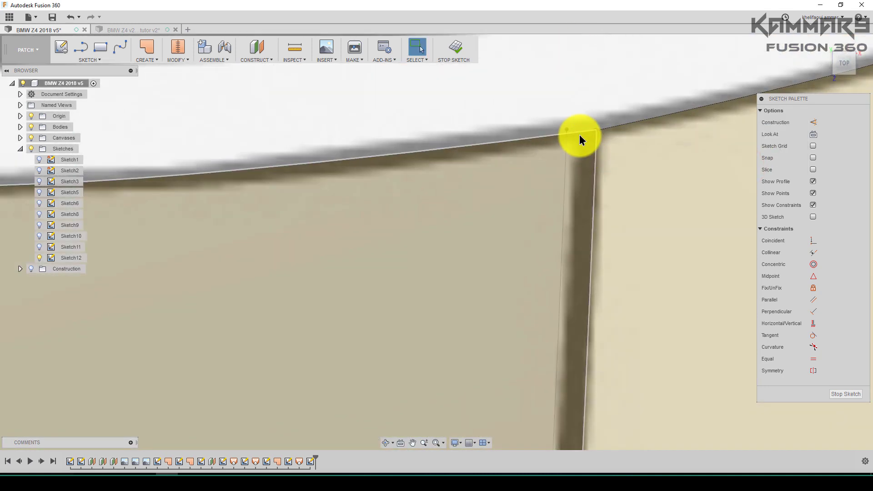
scroll(578, 120, "down", 10)
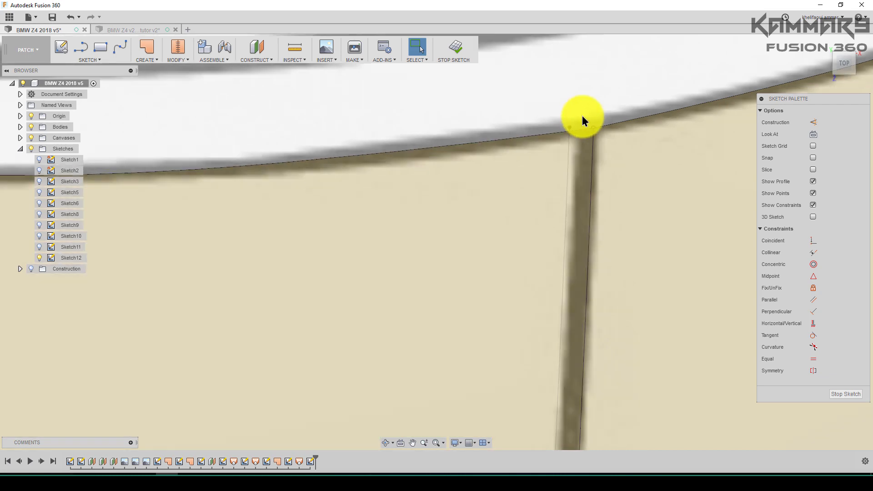
scroll(549, 335, "up", 10)
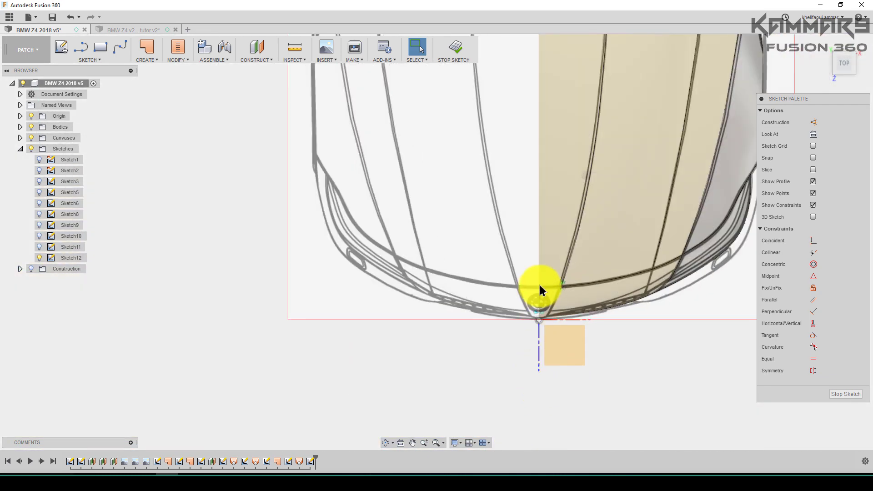
scroll(499, 312, "down", 8)
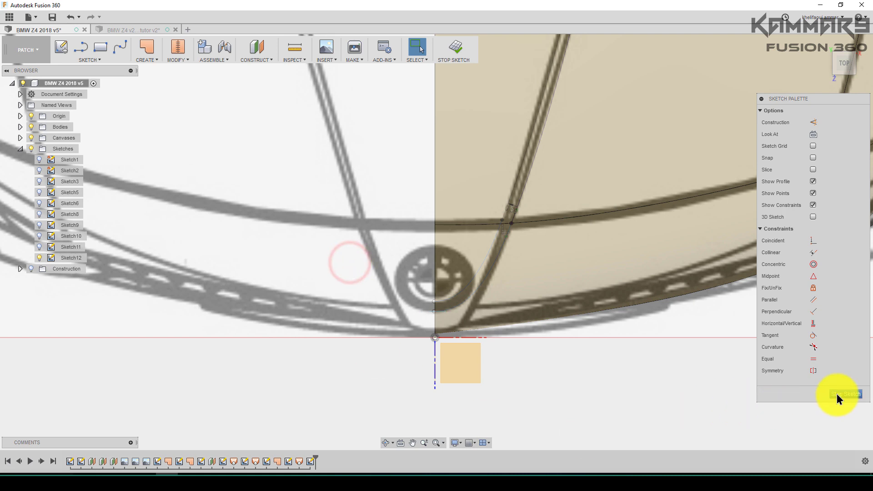
left_click(837, 394)
left_click(184, 60)
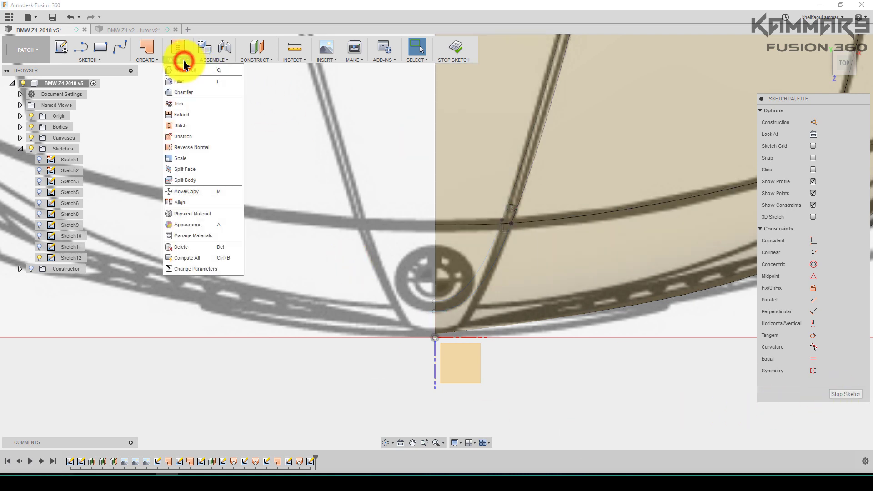
left_click(183, 106)
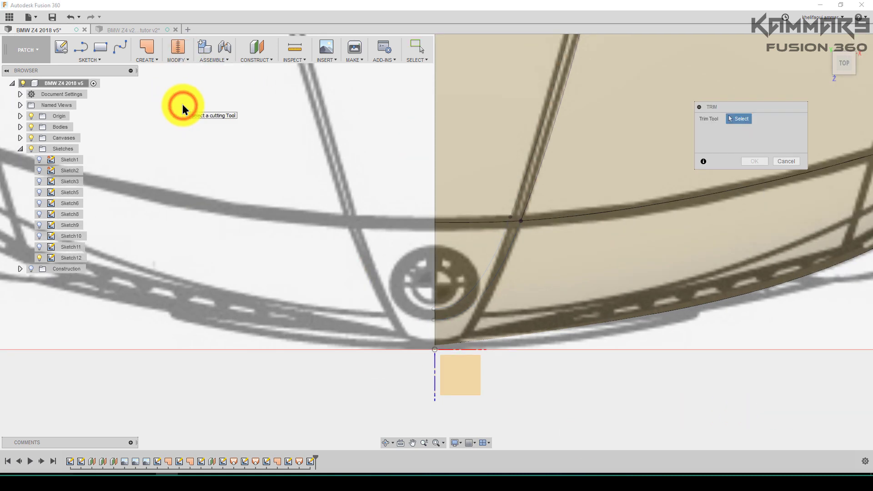
scroll(394, 325, "down", 2)
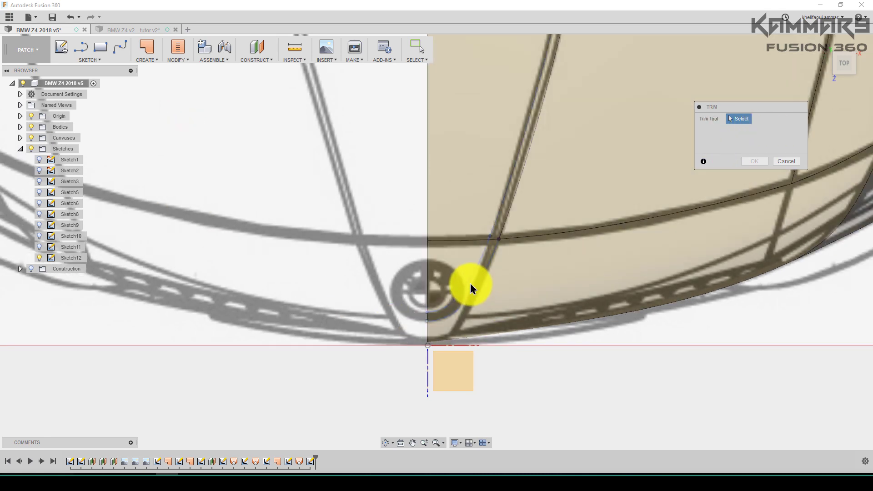
left_click(471, 280)
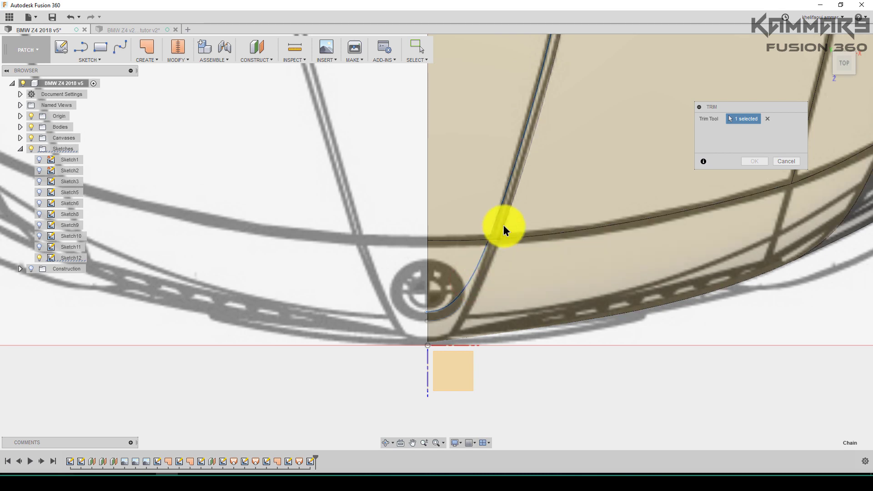
scroll(473, 290, "down", 3)
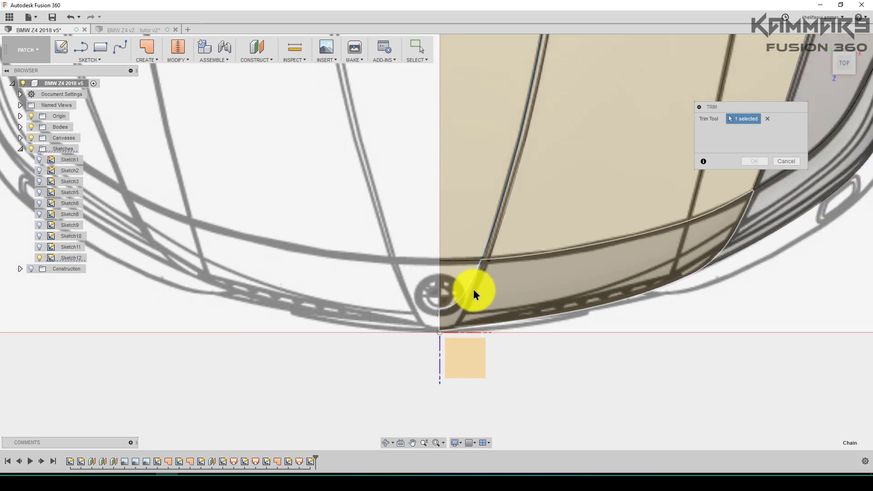
scroll(396, 336, "down", 1)
key("Escape")
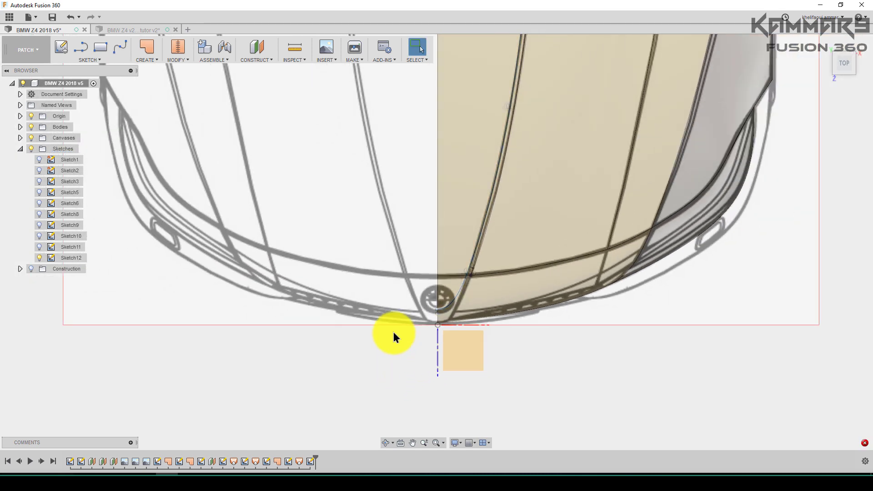
Step: Trim the hood surface with the Sketch12 curves, removing the narrow strip between the crease line and its offset
middle_click_drag(482, 388, 501, 351, "shift")
scroll(478, 228, "up", 2)
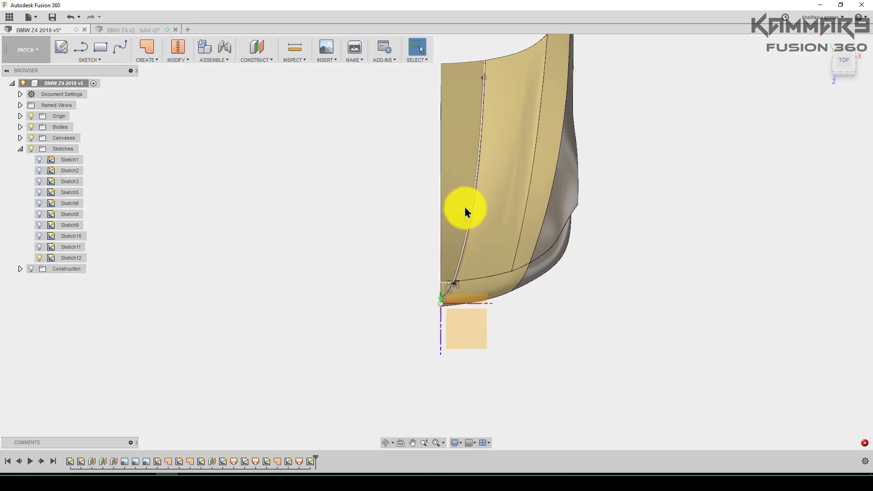
left_click(178, 56)
left_click(179, 103)
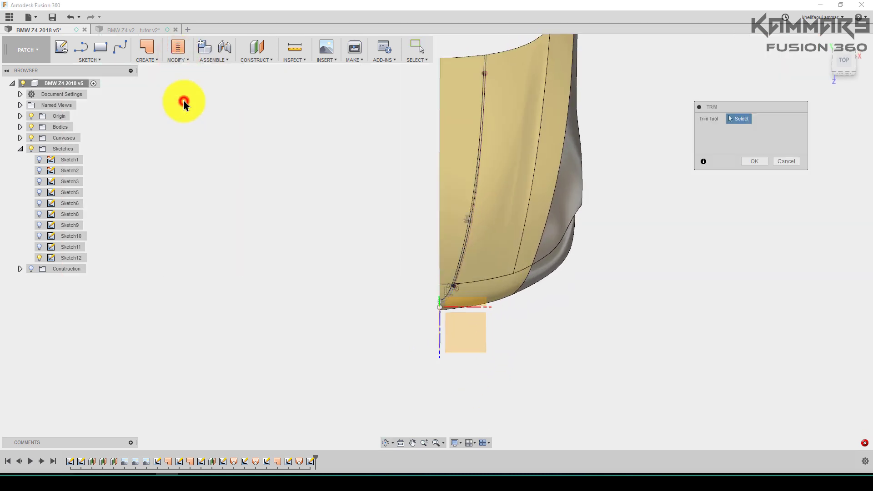
scroll(469, 245, "up", 1)
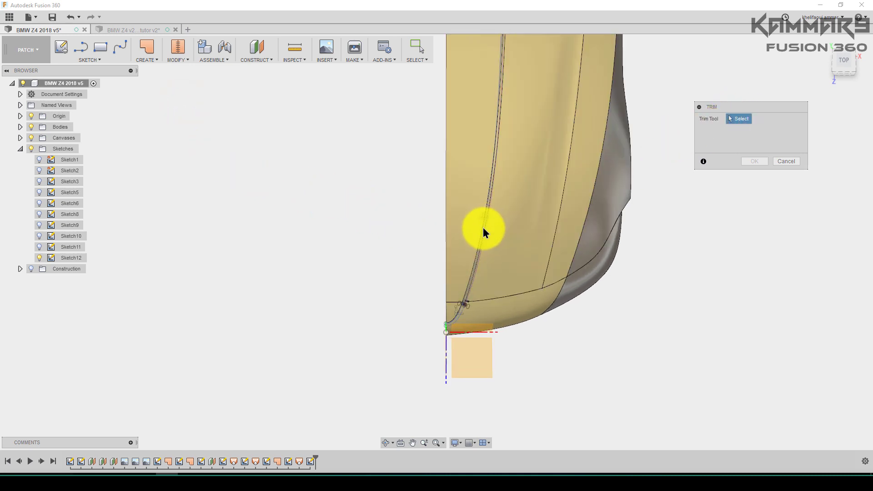
left_click(483, 230)
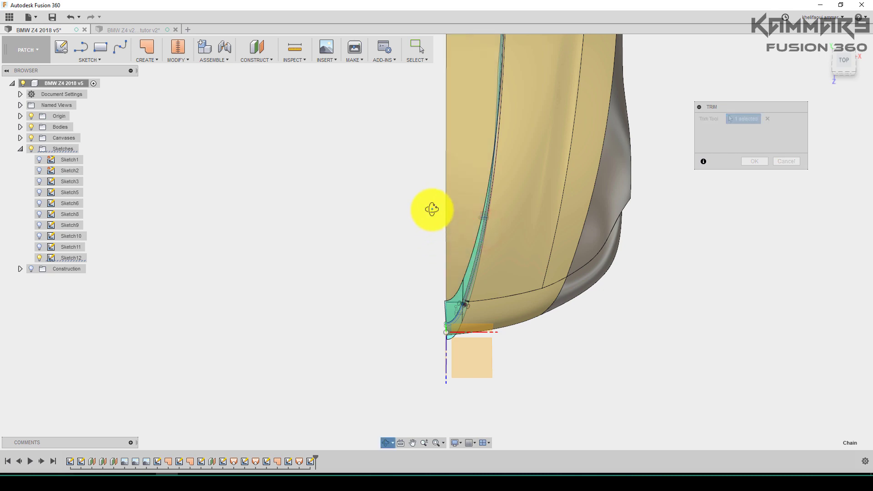
middle_click_drag(431, 207, 393, 204, "shift")
scroll(460, 259, "up", 6)
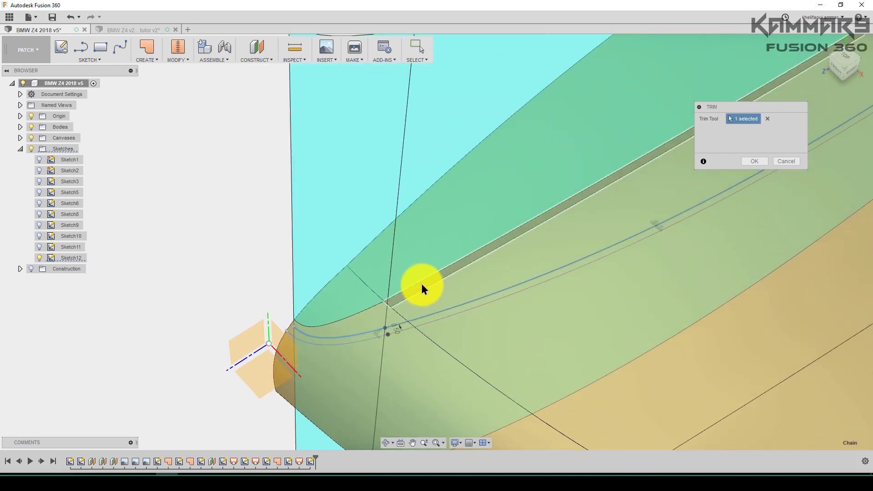
left_click(444, 275)
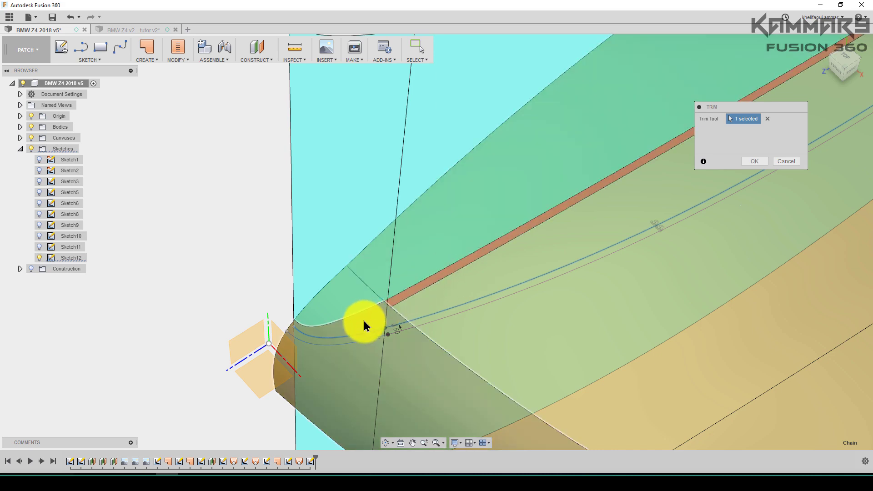
scroll(357, 336, "down", 4)
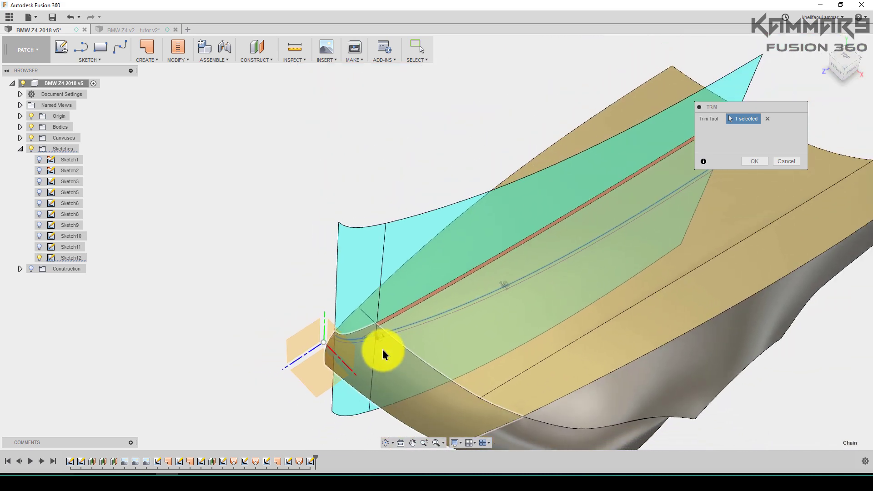
scroll(383, 350, "up", 2)
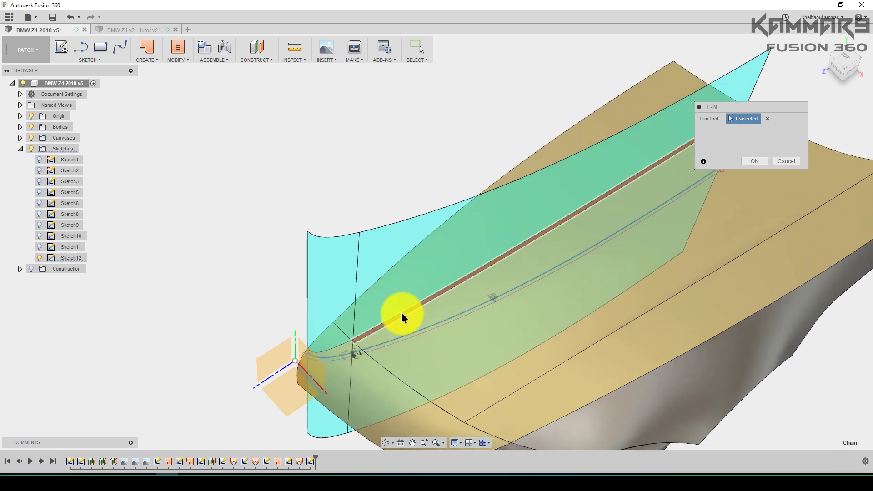
left_click(749, 161)
left_click(381, 154)
Step: Split the front nose face along the Sketch12 curve nearer the centreline, with the splitting tool extended
mouse_move(396, 258)
middle_mouse_down()
mouse_move(386, 256)
mouse_move(386, 229)
mouse_move(371, 228)
mouse_move(421, 222)
mouse_move(459, 258)
mouse_move(390, 255)
middle_mouse_up()
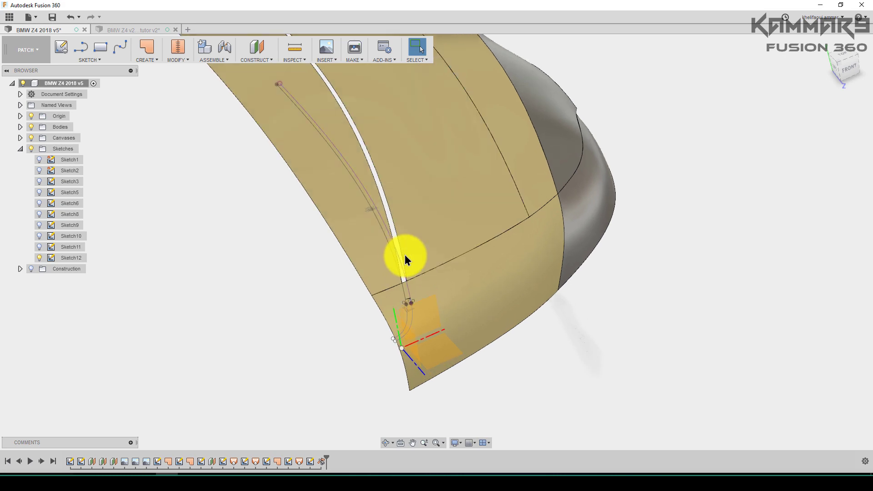
middle_click_drag(470, 371, 475, 350, "shift")
scroll(467, 266, "up", 5)
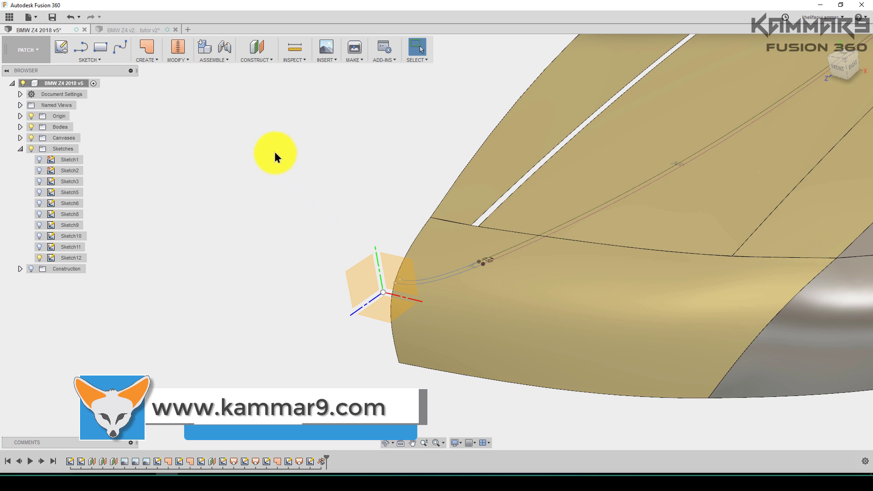
left_click(184, 60)
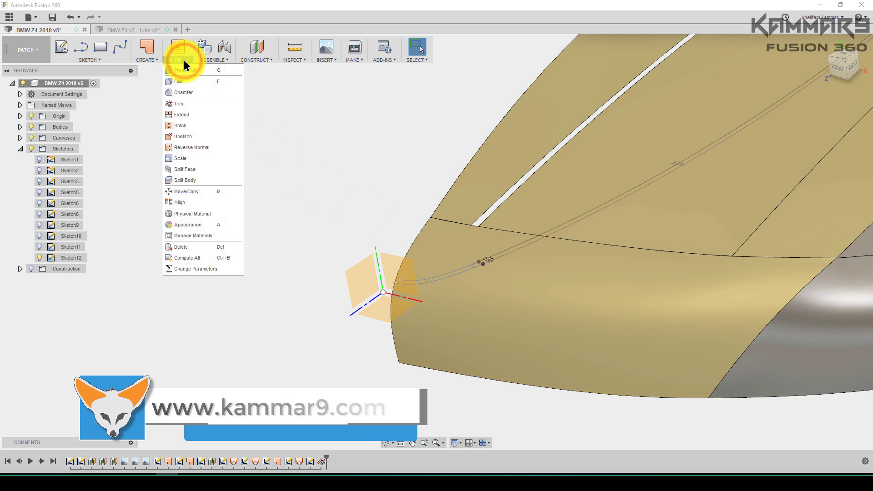
left_click(209, 170)
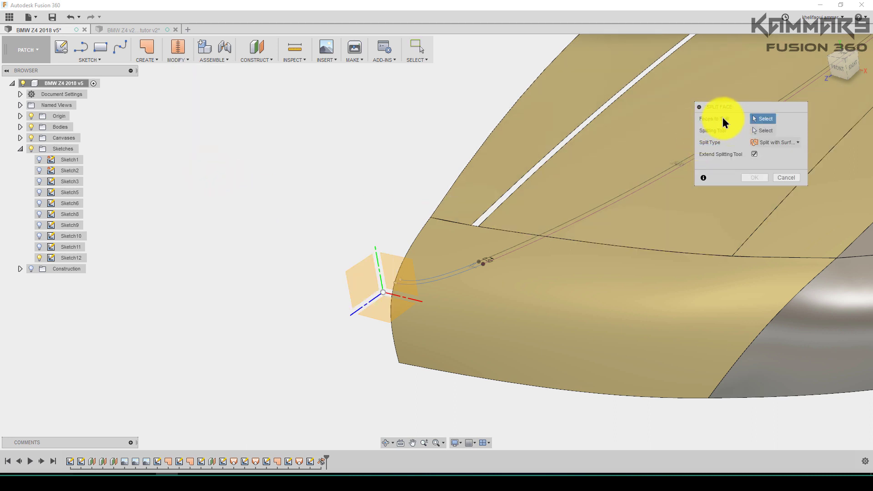
left_click(520, 283)
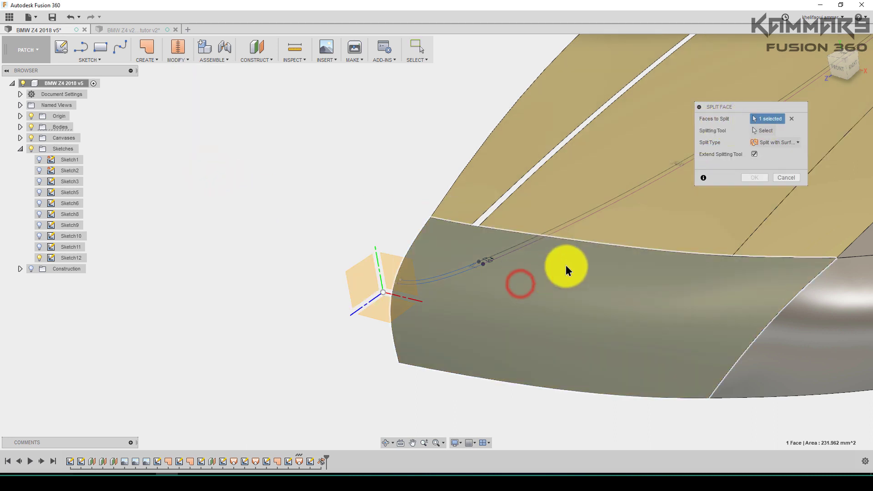
left_click(764, 131)
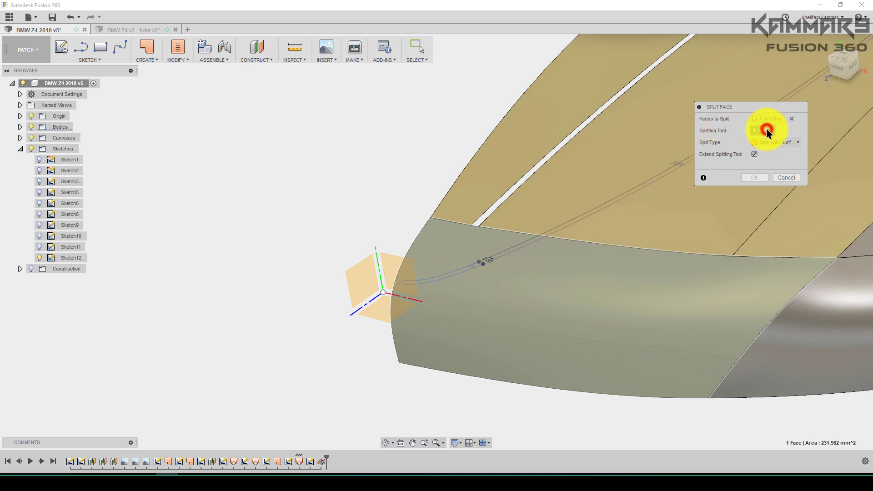
left_click(457, 273)
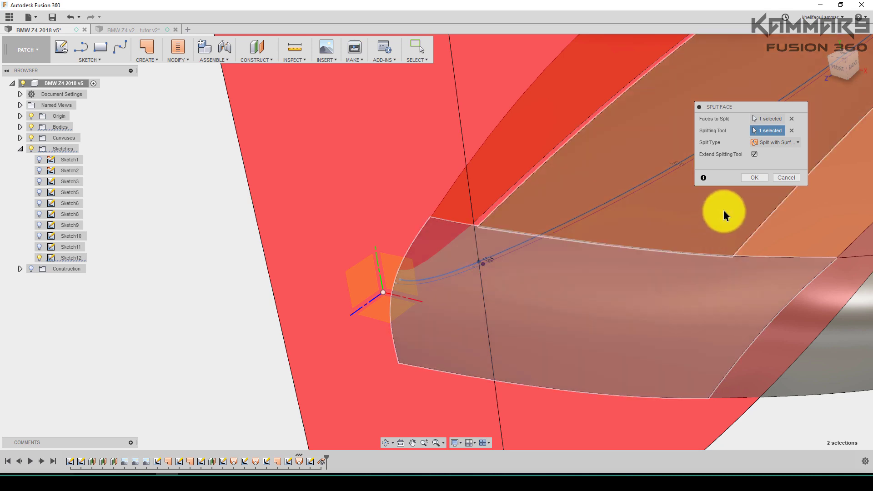
left_click(753, 177)
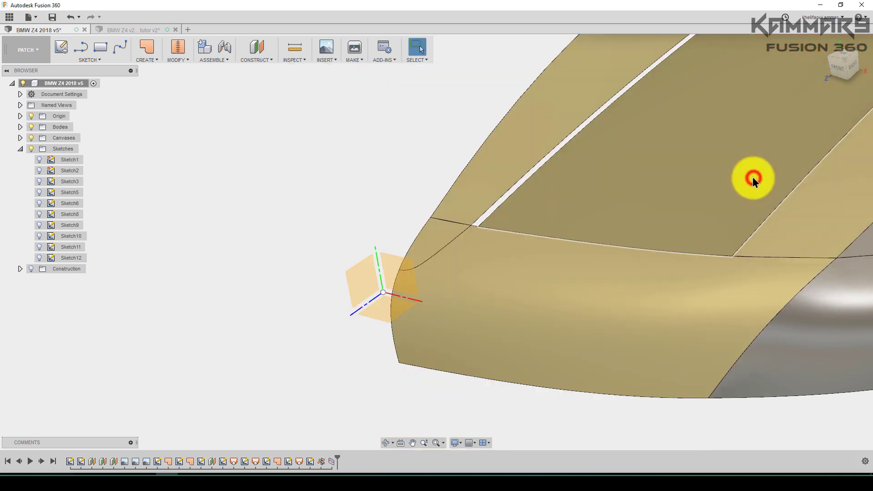
left_click(212, 252)
Step: Show Sketch12 again and split the larger front nose face along the outer crease curve
mouse_move(288, 220)
middle_mouse_down("shift")
mouse_move(322, 240)
mouse_move(302, 219)
middle_mouse_up("shift")
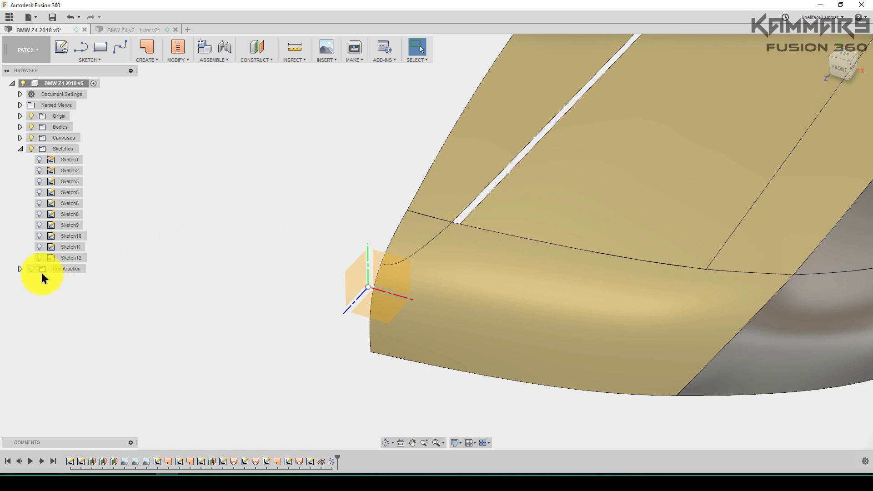
left_click(39, 258)
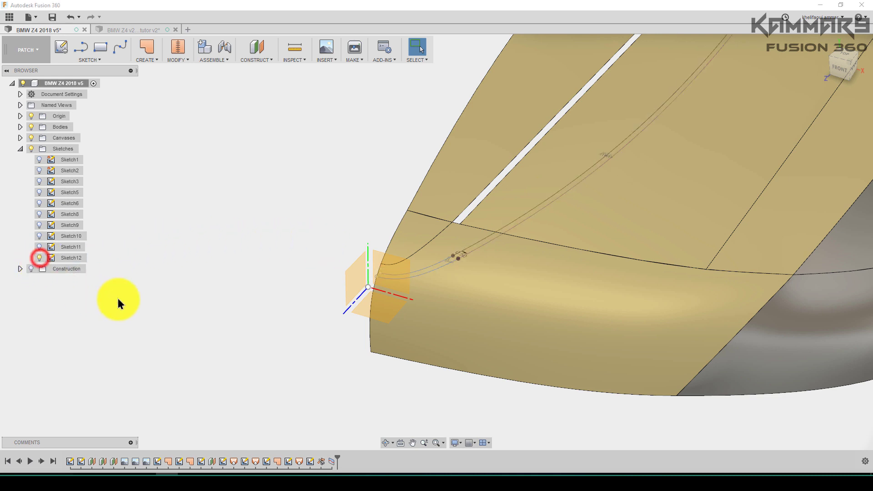
right_click(251, 220)
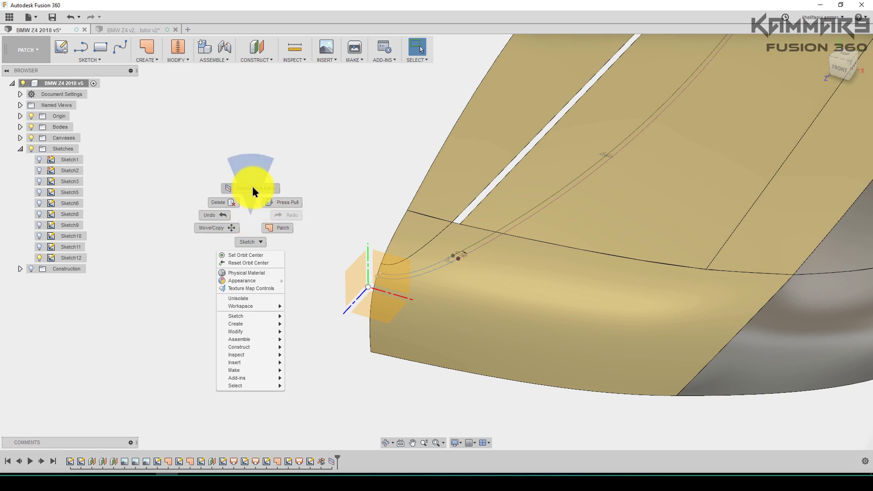
left_click(254, 191)
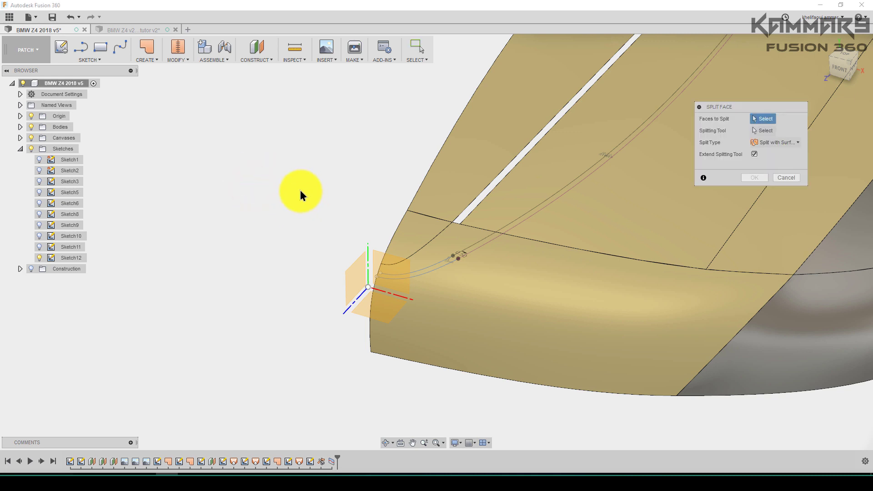
left_click_drag(729, 108, 736, 109)
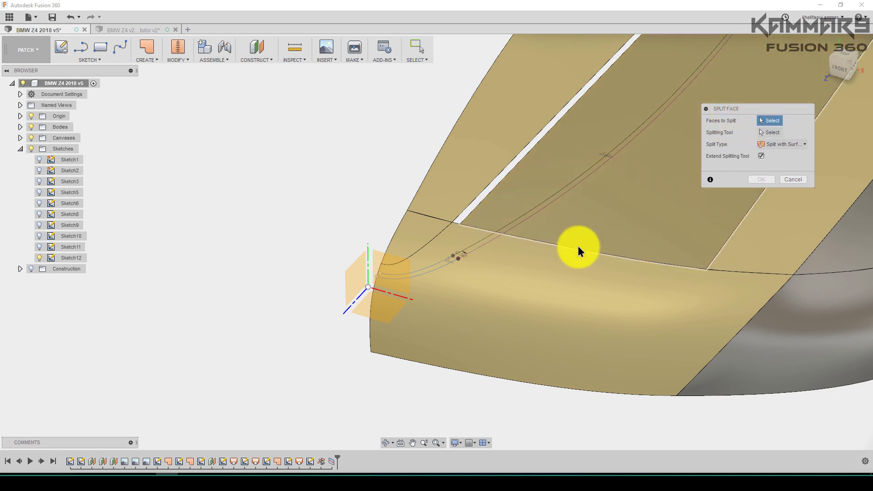
left_click(524, 313)
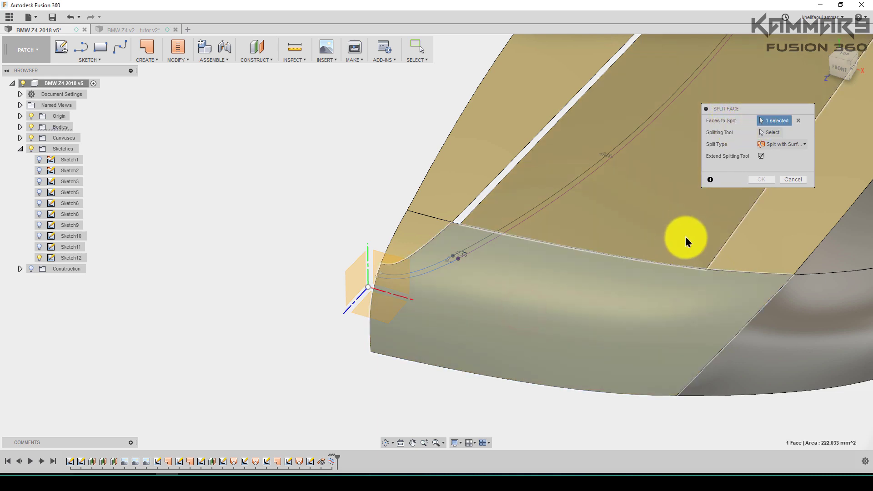
left_click(771, 133)
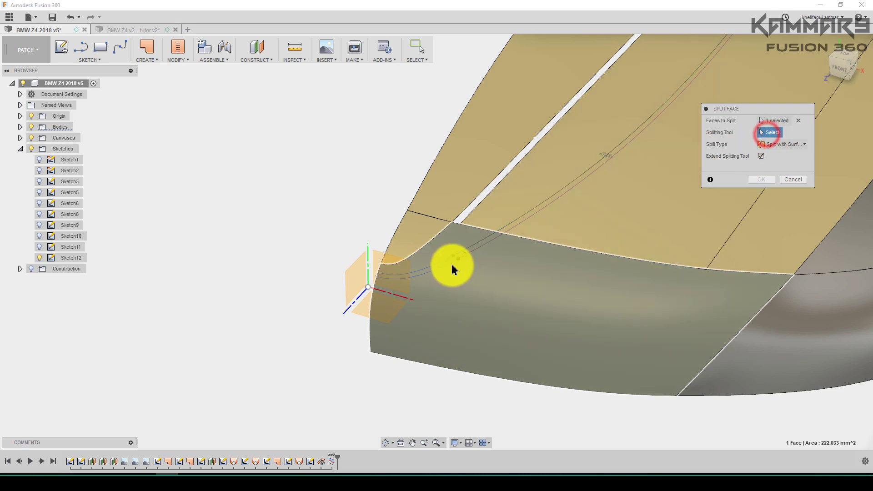
left_click(447, 267)
left_click(761, 180)
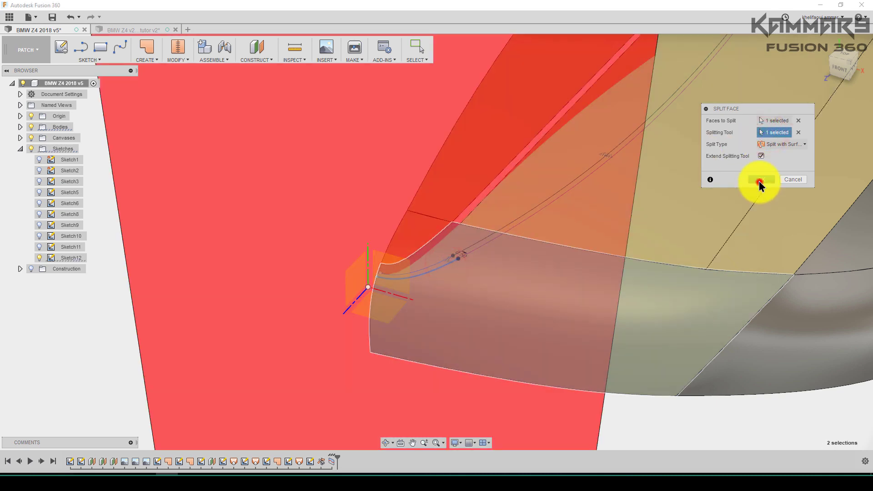
left_click(191, 312)
Step: Delete the narrow strip of face between the two split lines at the nose
middle_click_drag(249, 250, 303, 242, "shift")
scroll(345, 203, "up", 10)
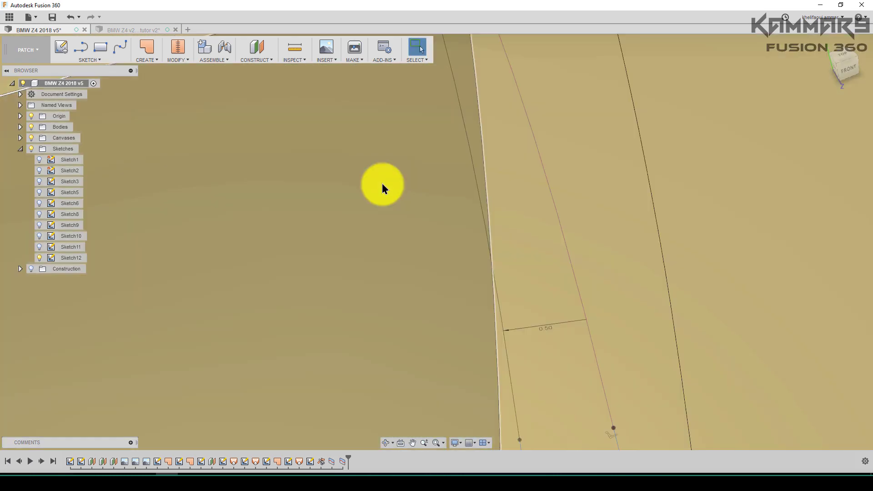
scroll(418, 150, "down", 5)
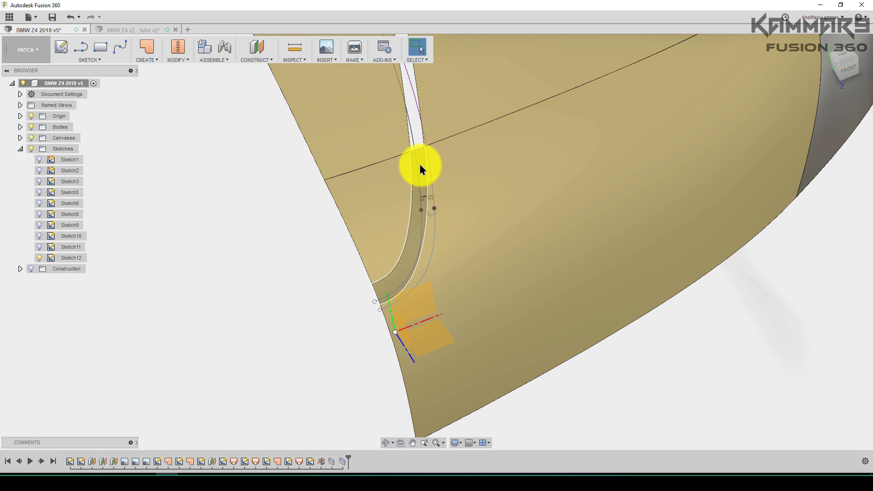
left_click(182, 59)
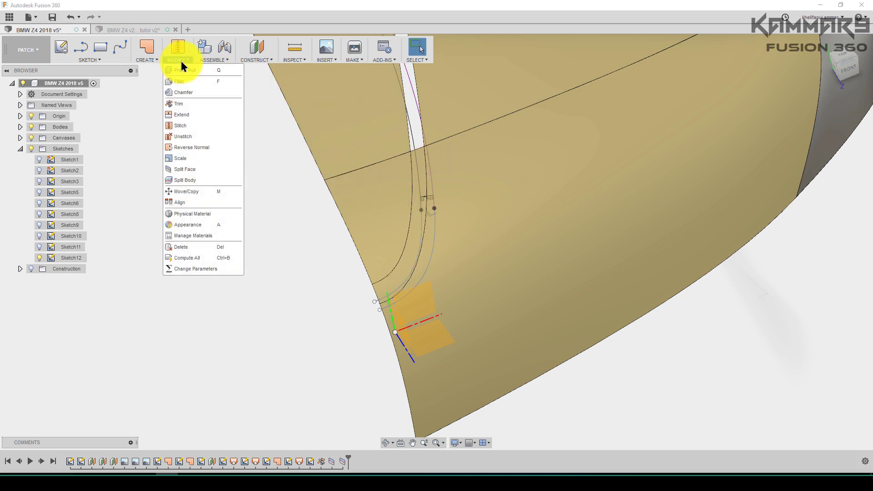
left_click(178, 246)
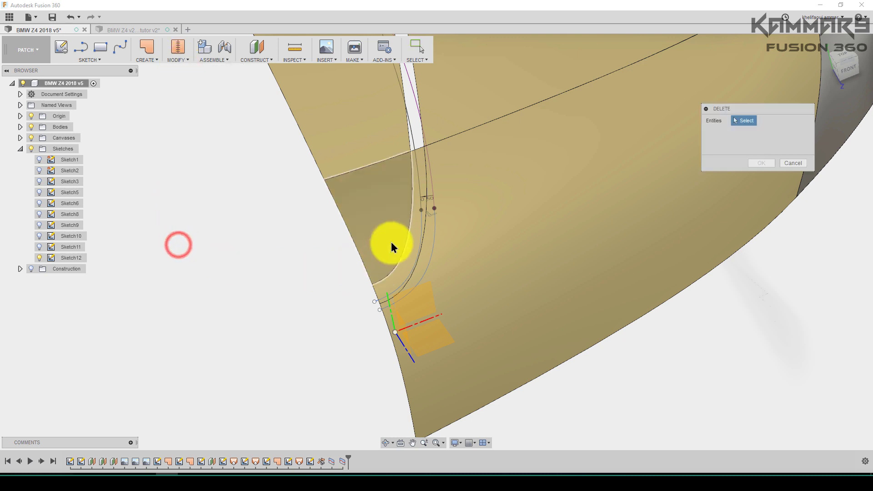
left_click(414, 235)
left_click(758, 163)
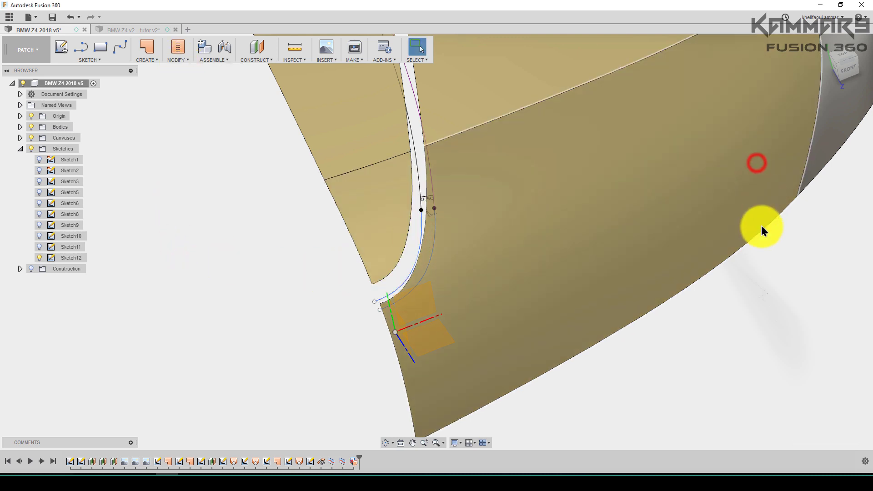
Step: Offset the centre hood panel's two faces, the long hood face and its nose tip, by 0.2 mm as a new body
middle_click_drag(730, 391, 687, 248, "shift")
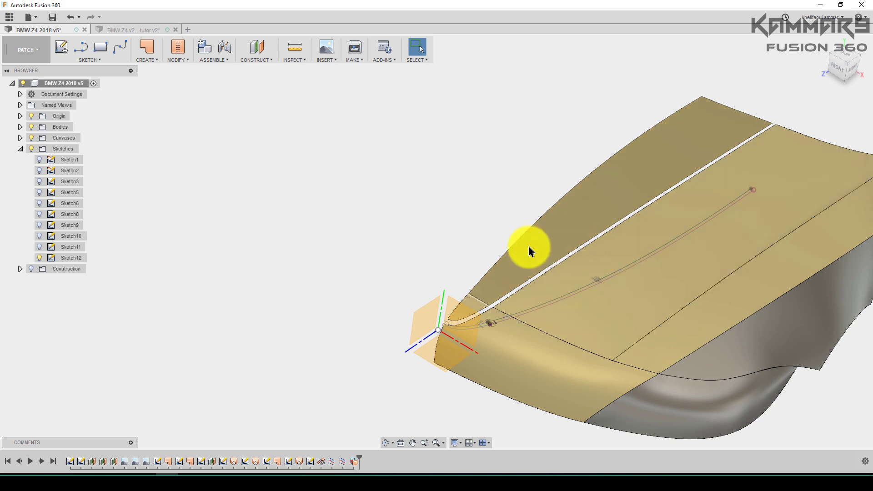
scroll(528, 247, "down", 3)
middle_click_drag(528, 247, 555, 276, "shift")
scroll(561, 269, "up", 5)
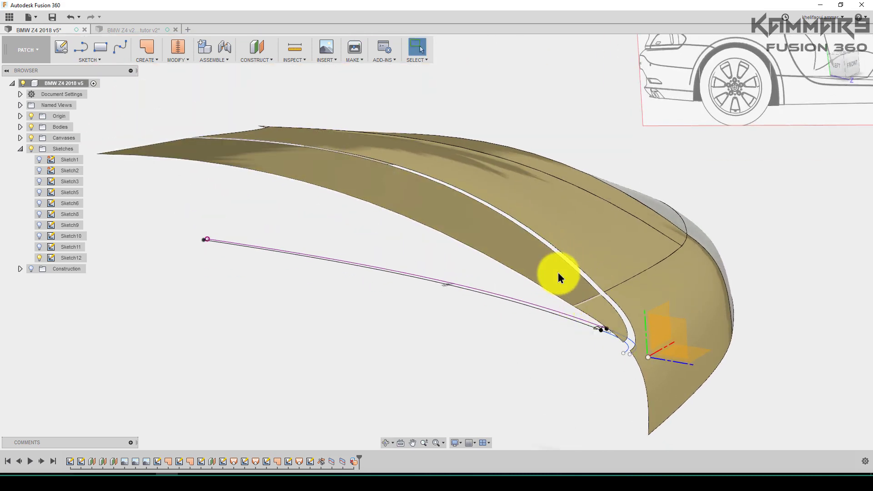
scroll(500, 226, "down", 2)
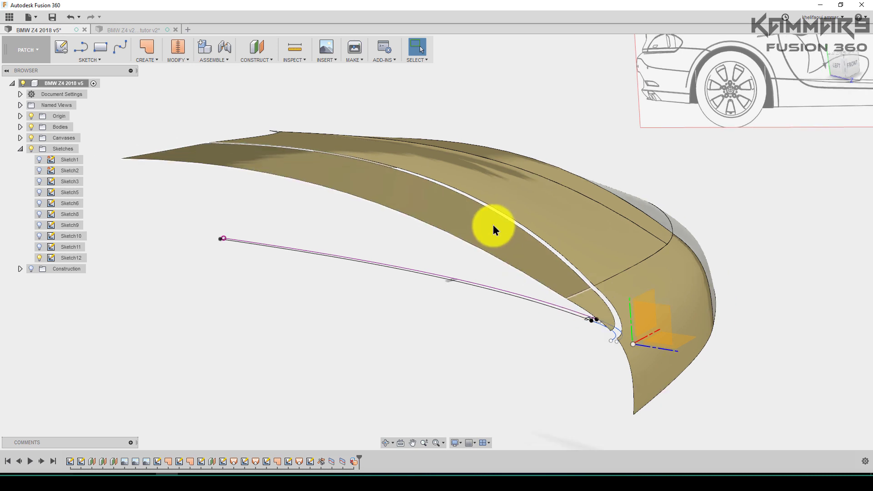
left_click(173, 58)
mouse_move(149, 62)
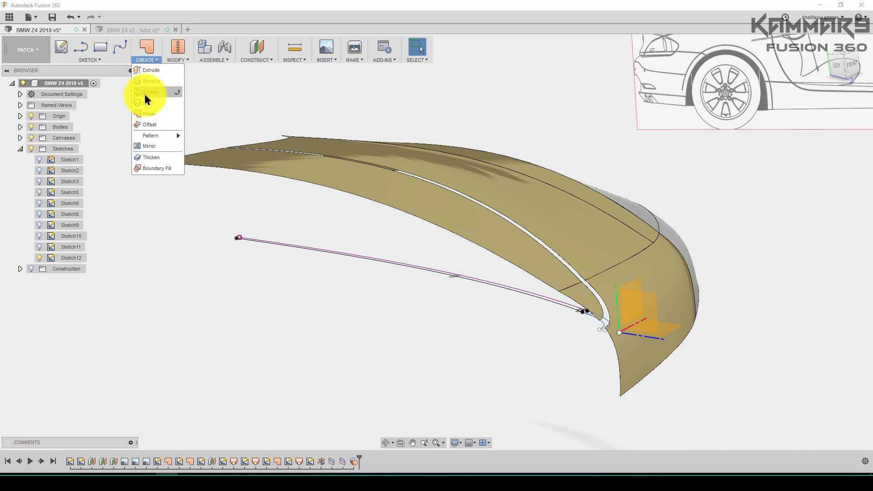
left_click(148, 123)
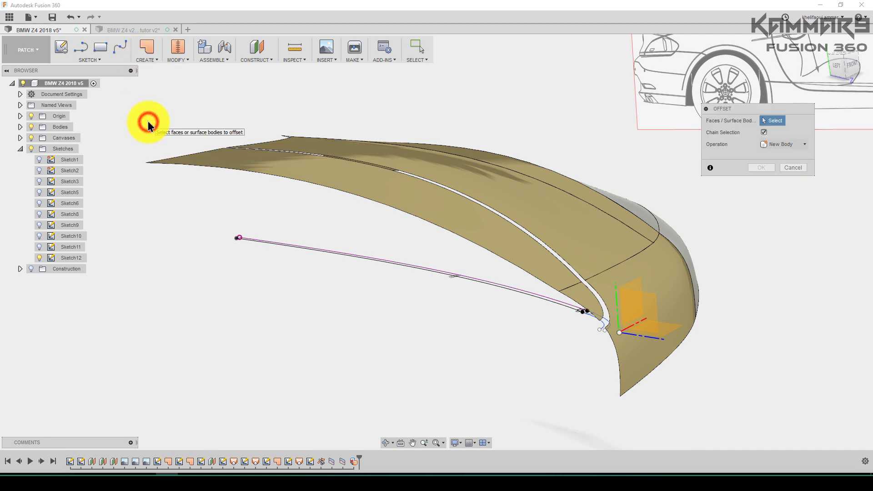
left_click(486, 233)
left_click(570, 291)
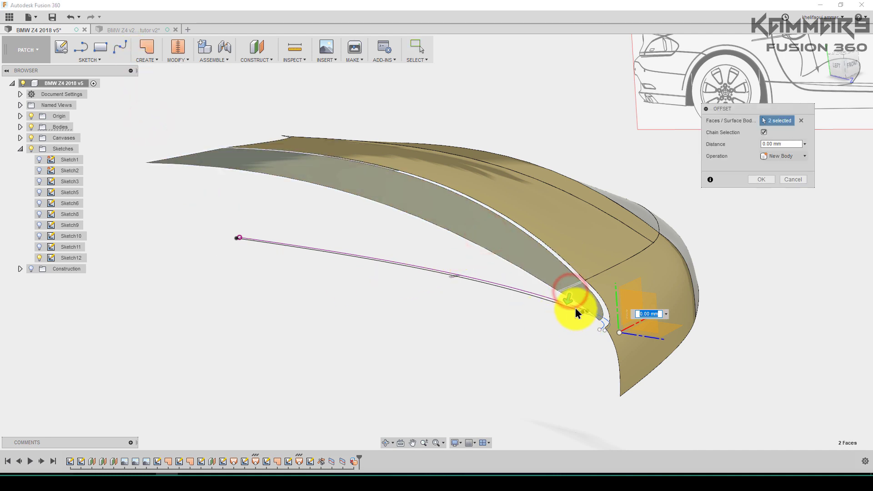
scroll(577, 305, "up", 5)
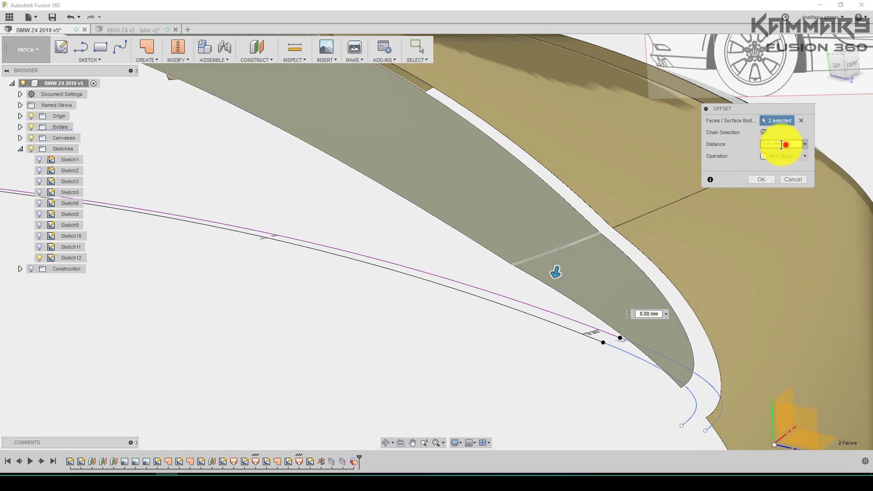
left_click(781, 144)
type("0.")
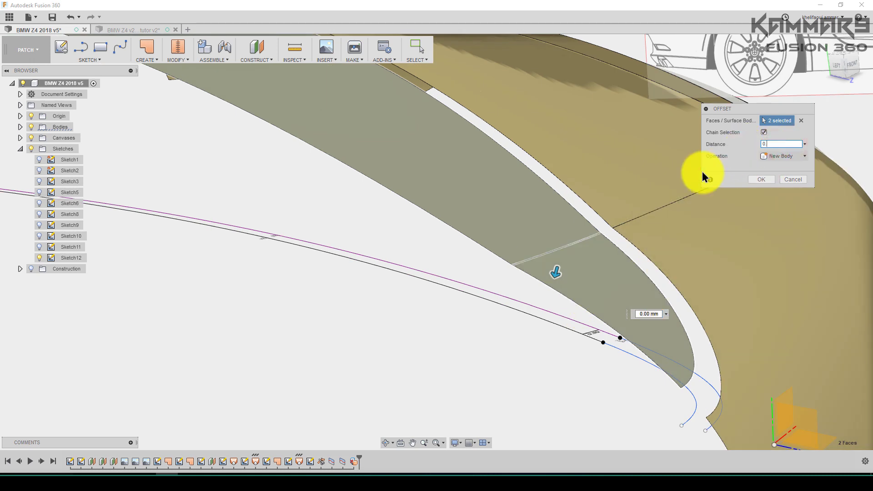
type("2")
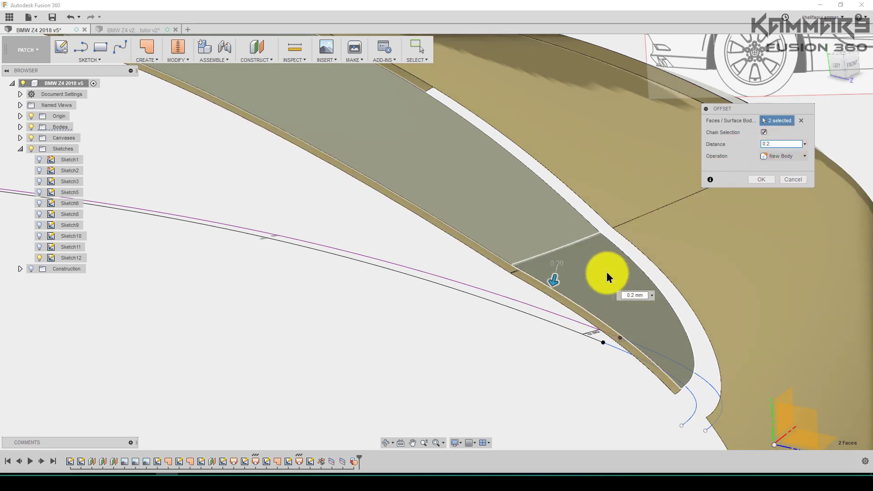
left_click(761, 181)
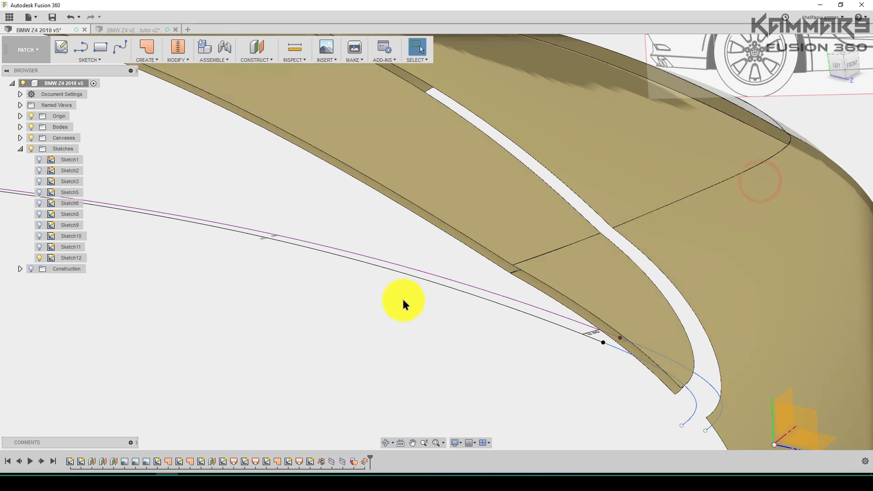
Step: Delete the two original centre panel faces, keeping only their offset copies
mouse_move(403, 300)
middle_mouse_down("shift")
mouse_move(425, 296)
mouse_move(398, 302)
mouse_move(455, 341)
mouse_move(517, 298)
mouse_move(555, 289)
mouse_move(511, 260)
mouse_move(517, 261)
middle_mouse_up("shift")
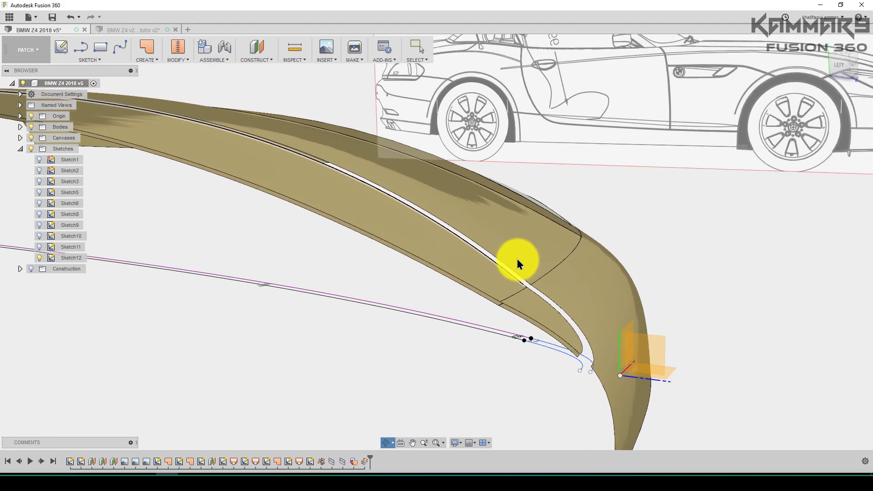
left_click(503, 291)
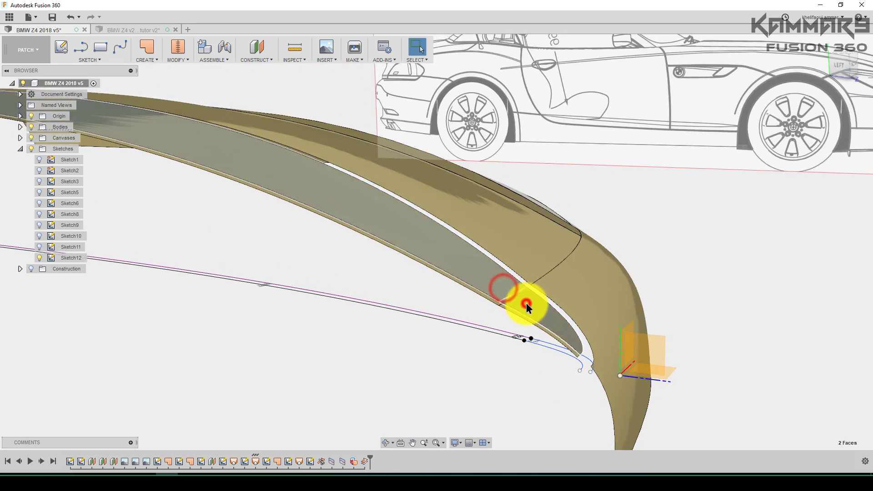
left_click(528, 303)
key("Delete")
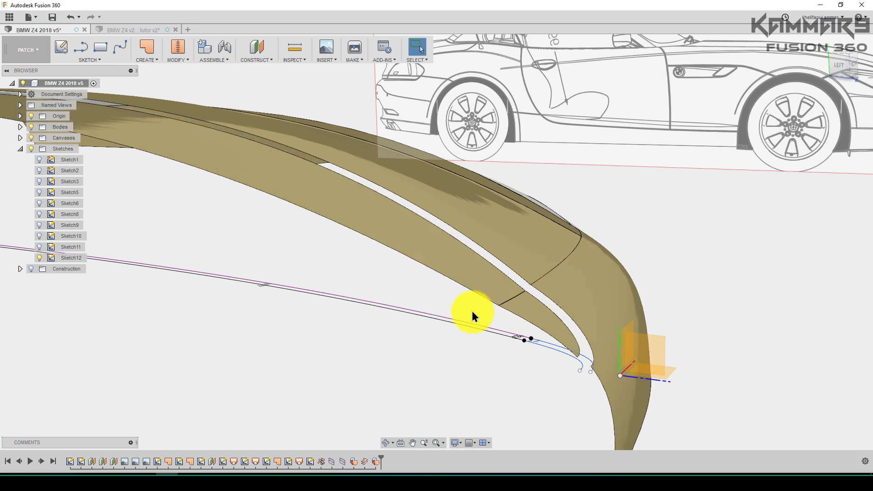
Step: Stitch the offset centre hood surface to its nose tip surface with a 1.00 mm tolerance
middle_click_drag(474, 312, 508, 292, "shift")
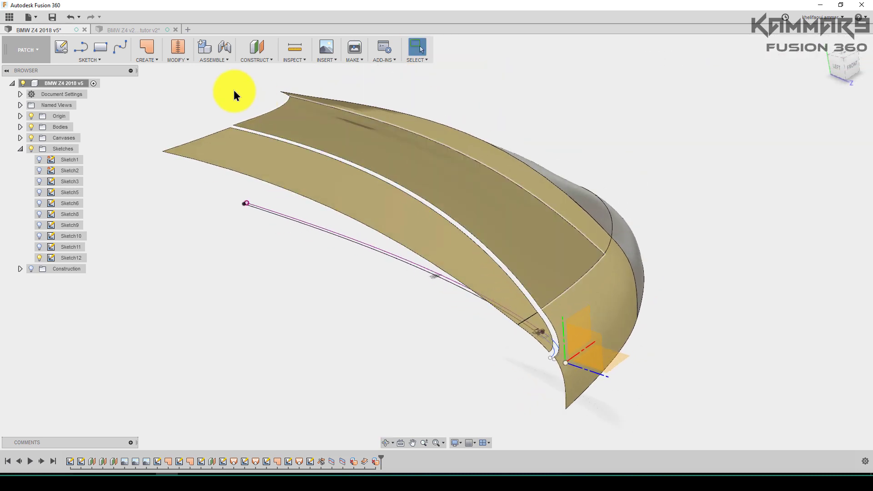
left_click(151, 59)
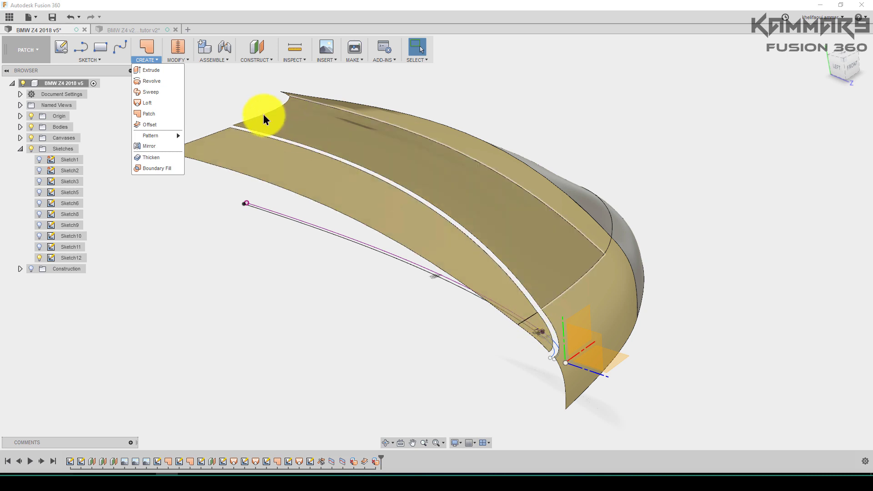
left_click(189, 80)
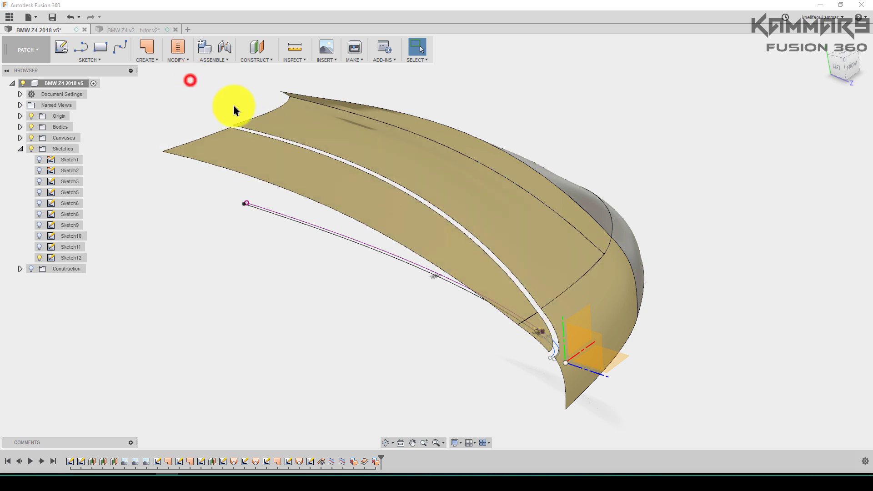
left_click(457, 358)
left_click(178, 48)
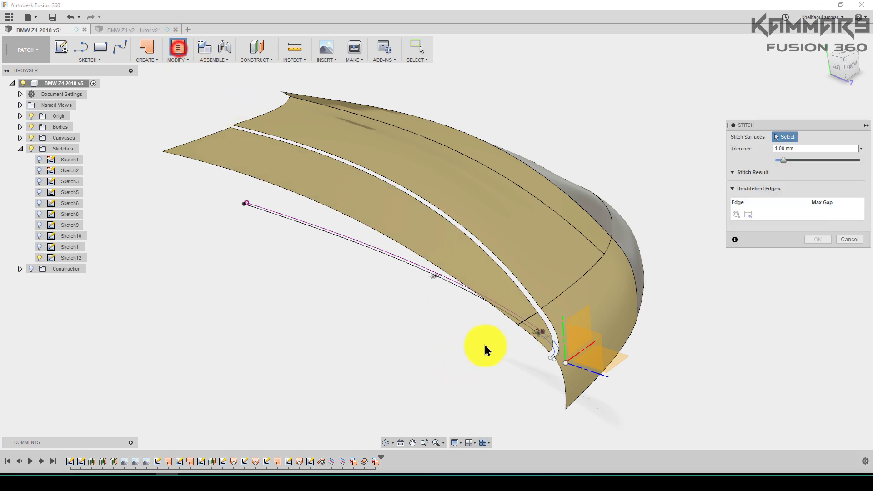
left_click(516, 307)
left_click(536, 320)
scroll(532, 341, "up", 2)
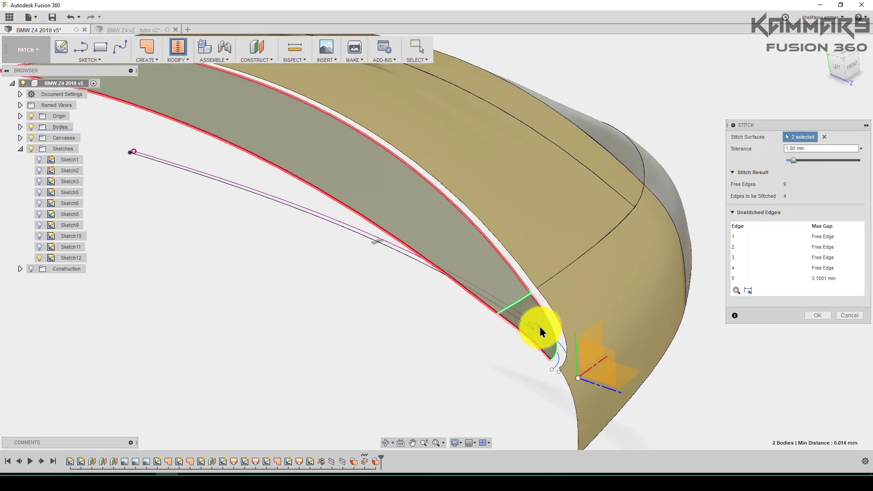
scroll(540, 327, "up", 1)
left_click(817, 315)
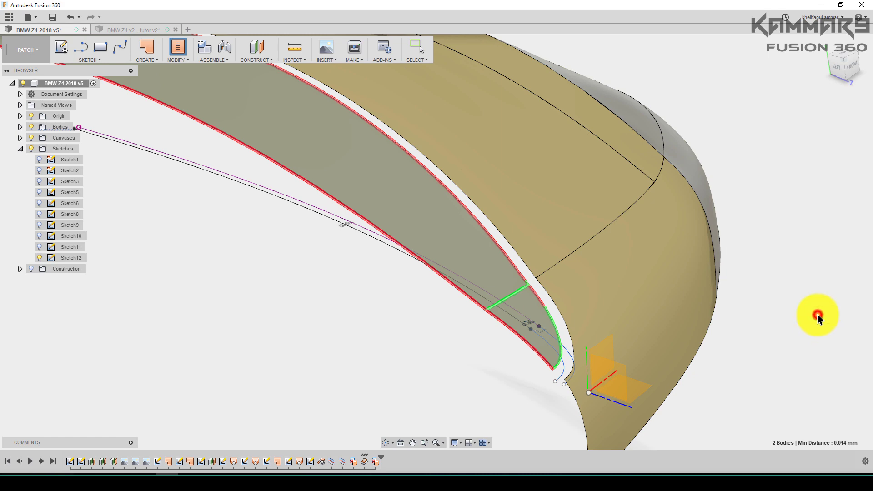
left_click(787, 370)
Step: Stitch the hood surface outside the crease gap to the front nose surface with a 1.00 mm tolerance
scroll(548, 326, "down", 2)
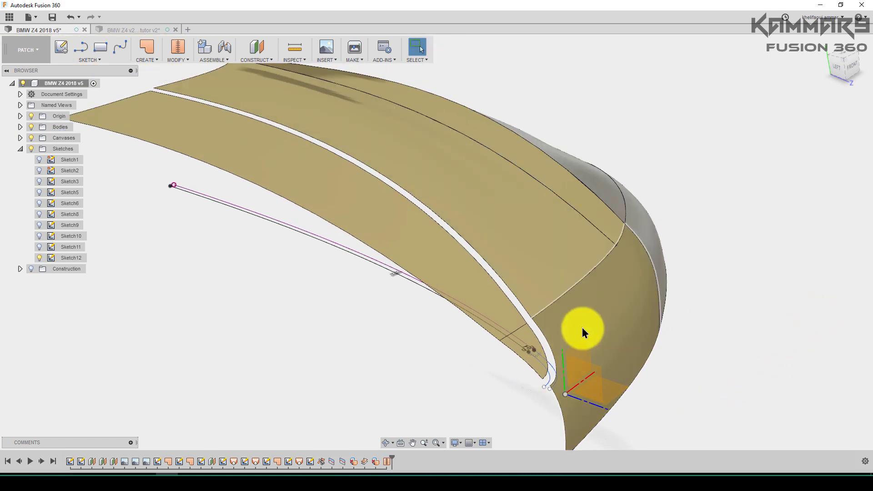
left_click(177, 54)
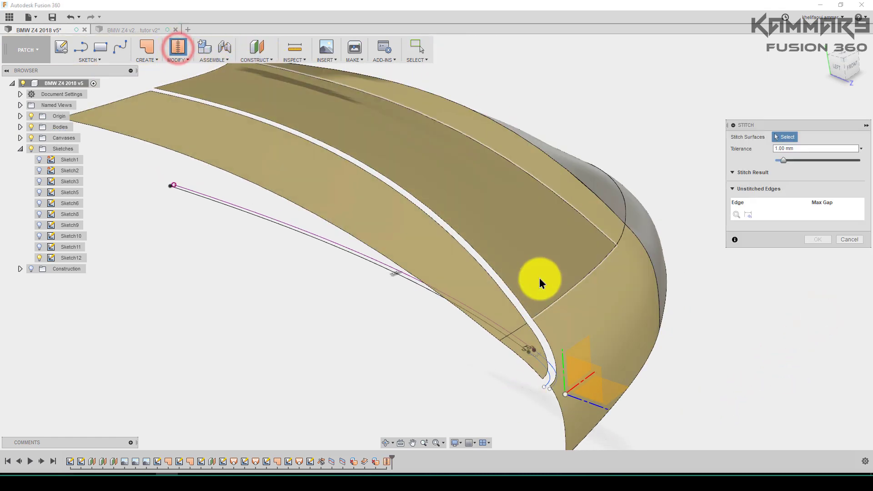
left_click(540, 278)
left_click(585, 310)
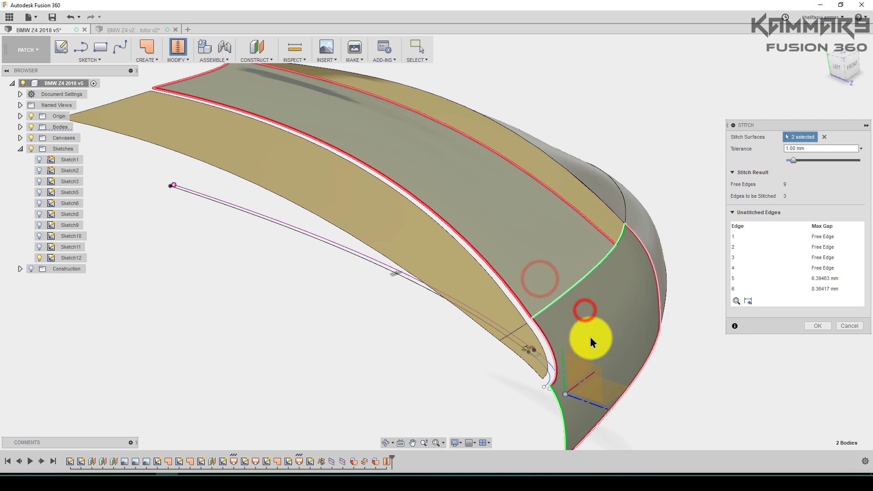
left_click(817, 326)
left_click(783, 364)
Step: Set up a Loft with the outer edge of the crease gap as the first profile
scroll(501, 283, "down", 2)
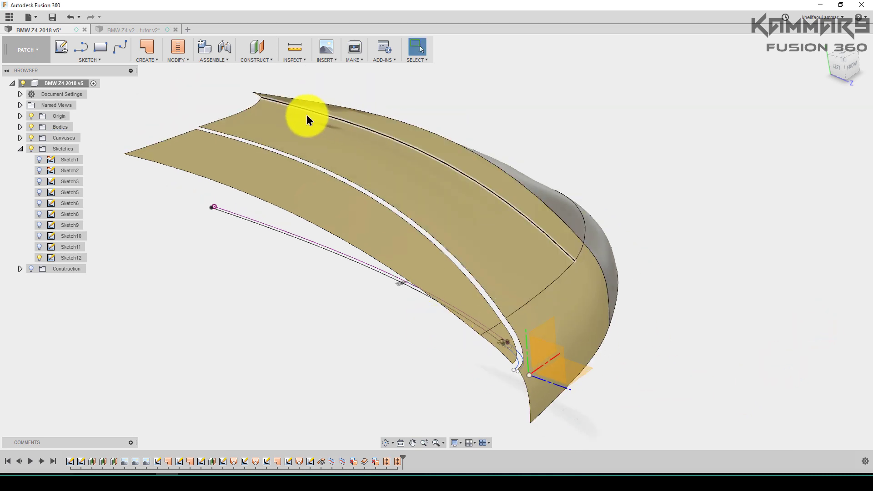
left_click(152, 59)
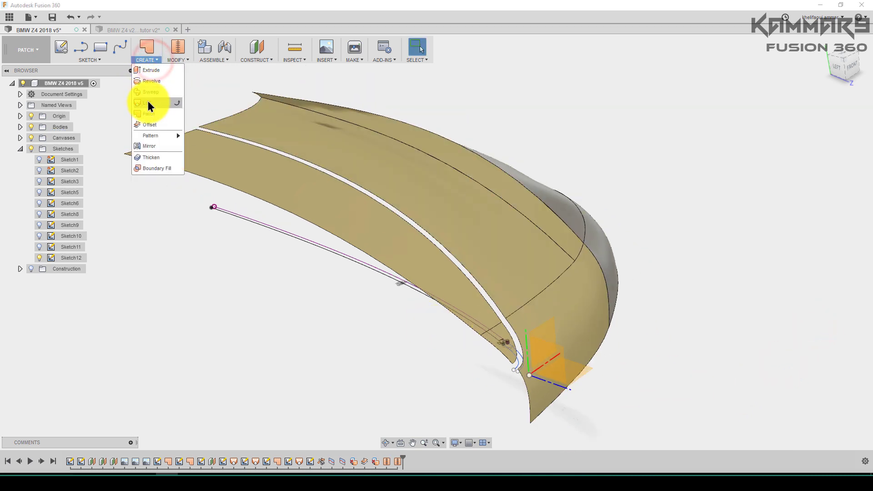
left_click(152, 104)
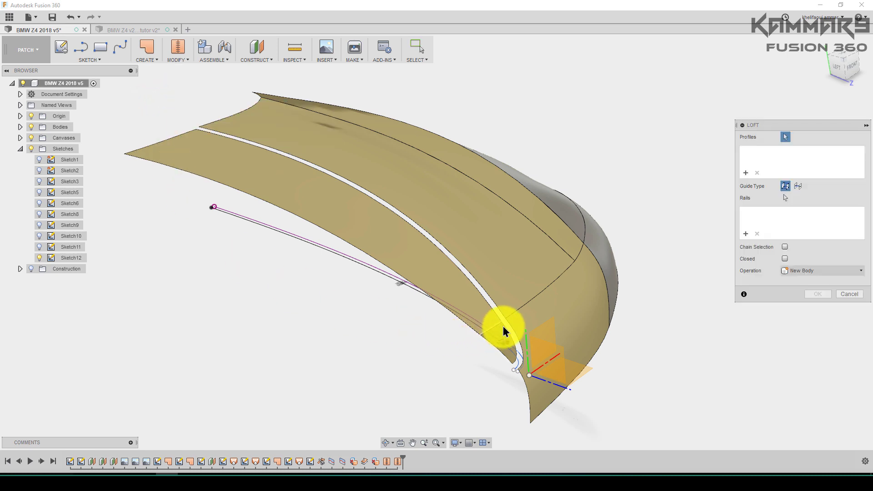
left_click(508, 329)
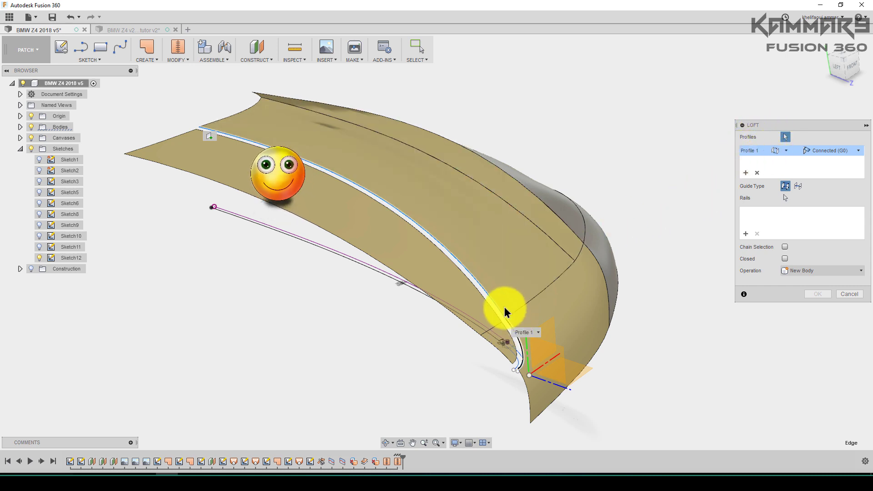
left_click(746, 173)
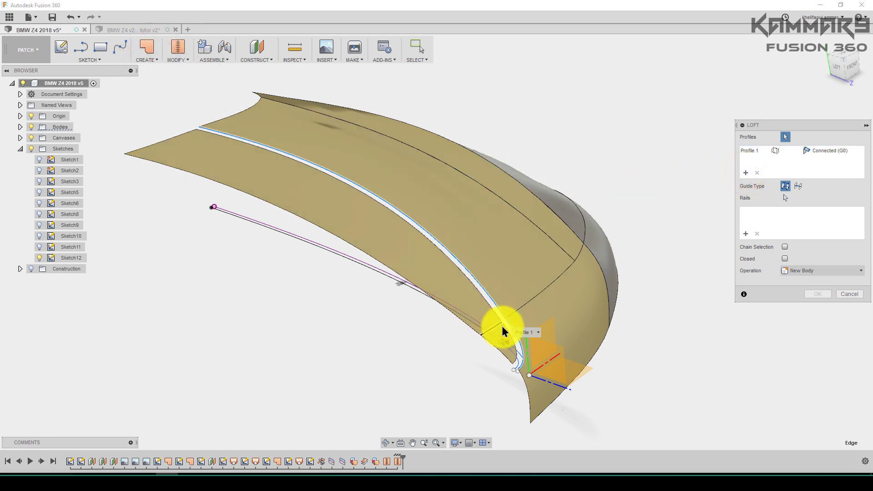
left_click(507, 331)
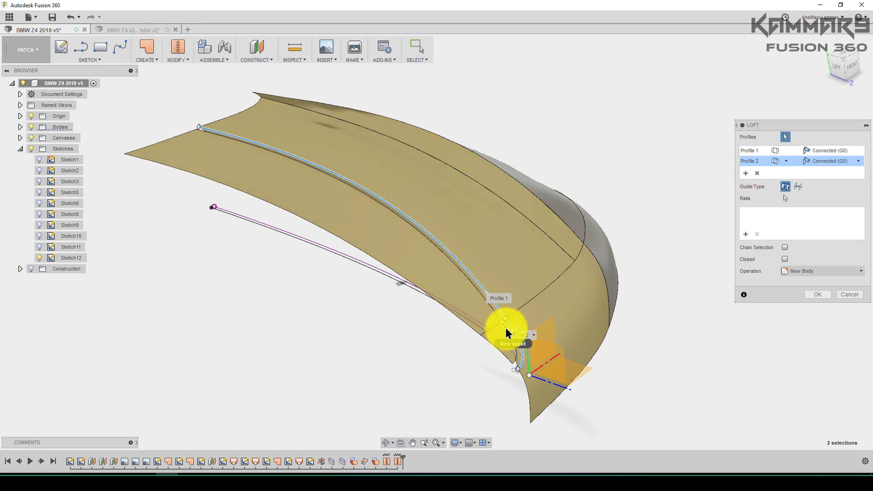
scroll(506, 333, "up", 10)
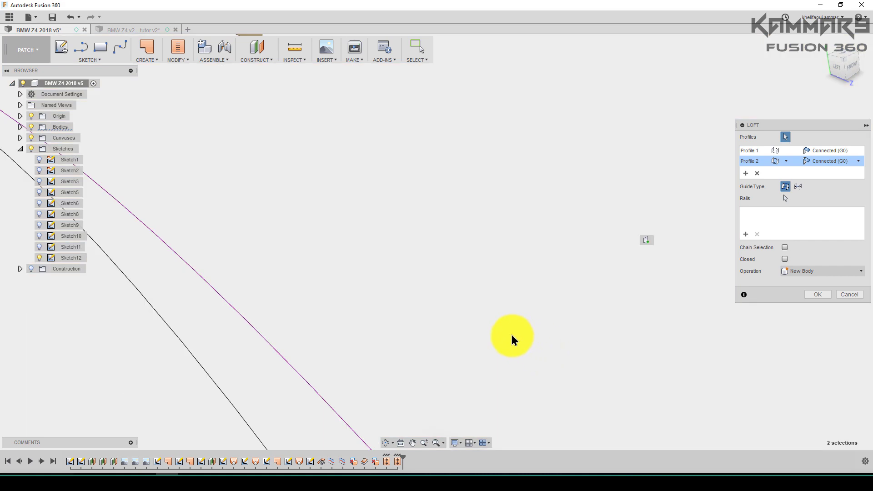
scroll(513, 335, "down", 5)
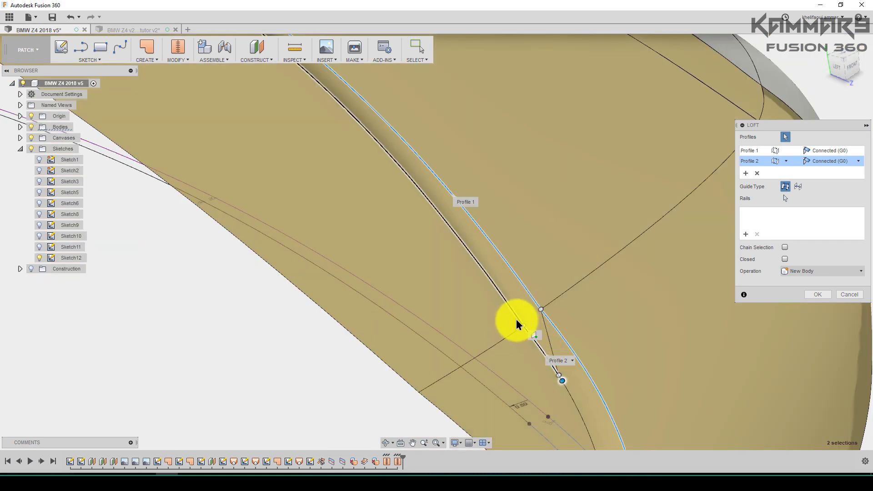
scroll(486, 328, "down", 3)
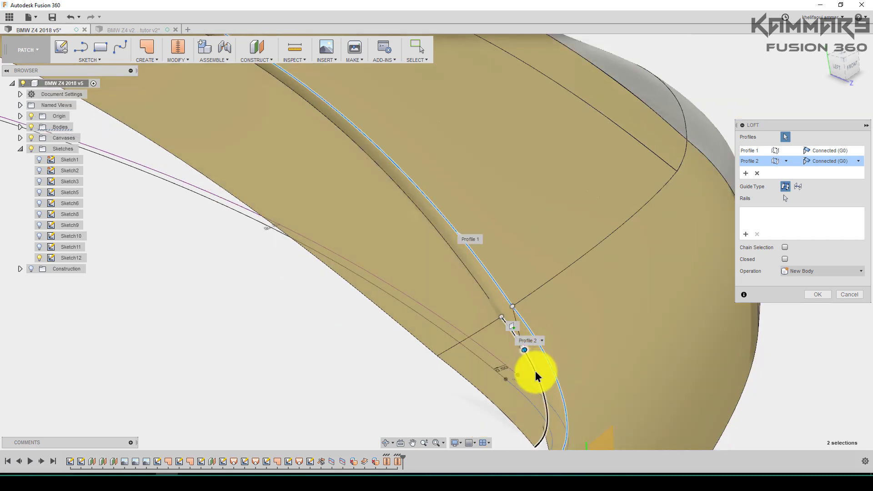
left_click(757, 173)
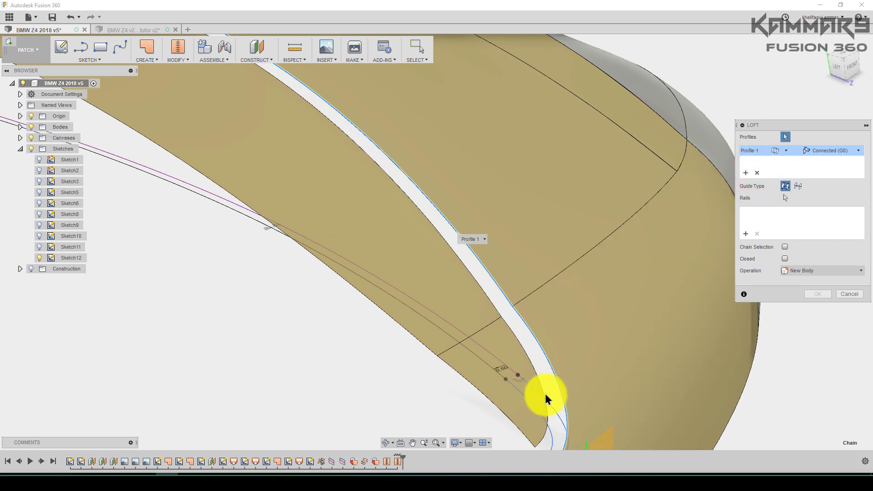
Step: Complete the Loft as a new body with the inner edge of the crease gap as the second profile
left_click(536, 371)
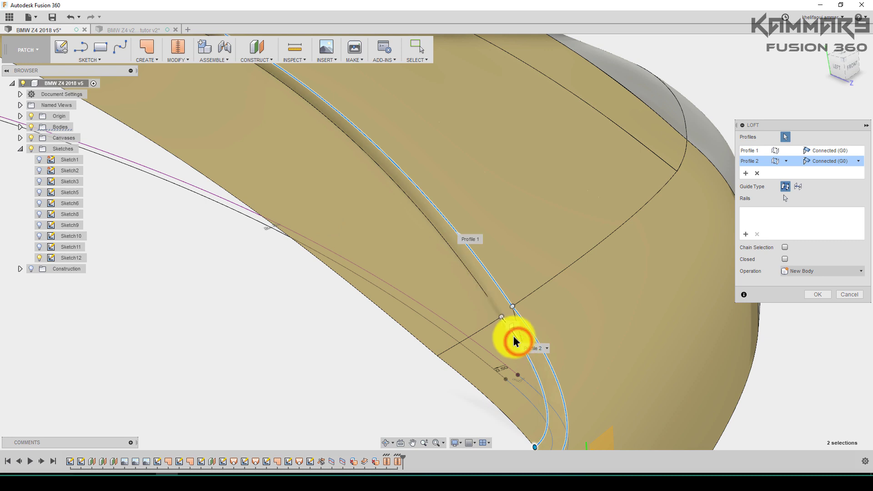
left_click(496, 310)
scroll(372, 340, "down", 4)
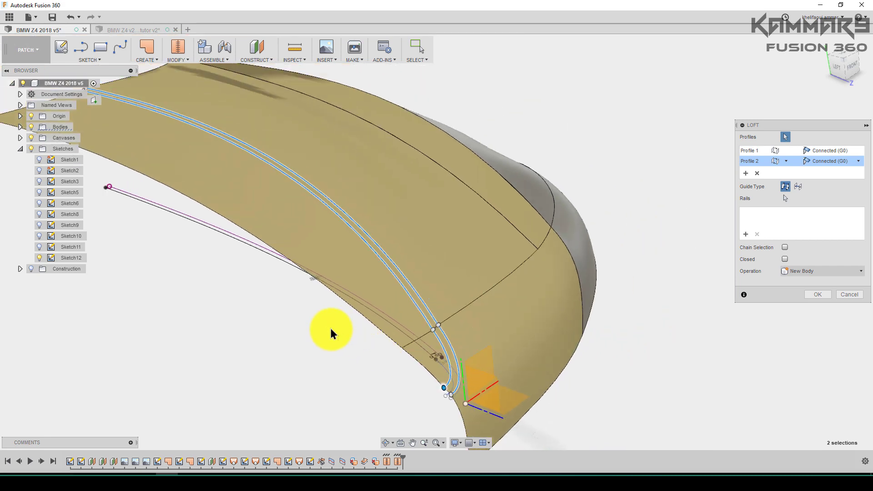
middle_click_drag(331, 334, 491, 274, "shift")
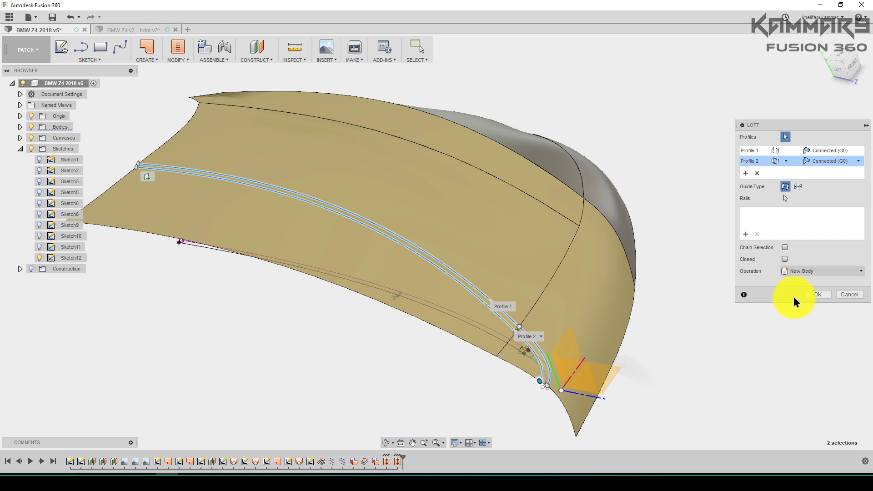
left_click(815, 296)
left_click(783, 322)
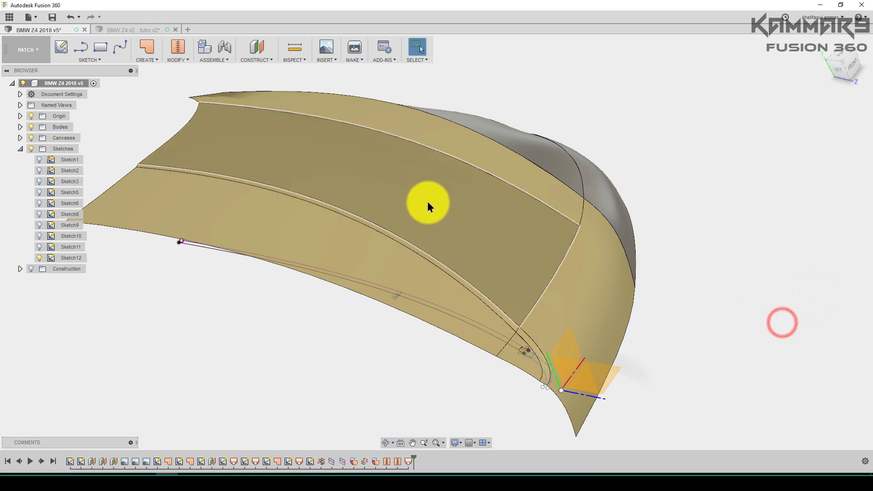
middle_click_drag(489, 317, 616, 232, "shift")
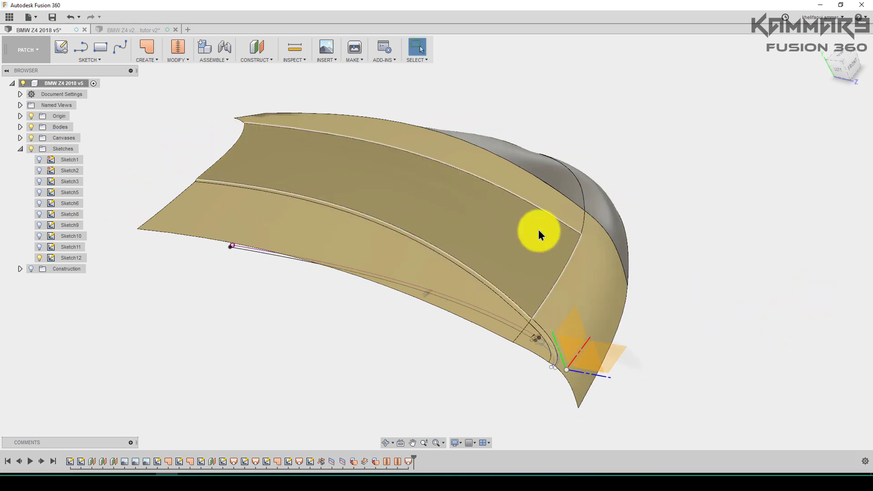
left_click(176, 59)
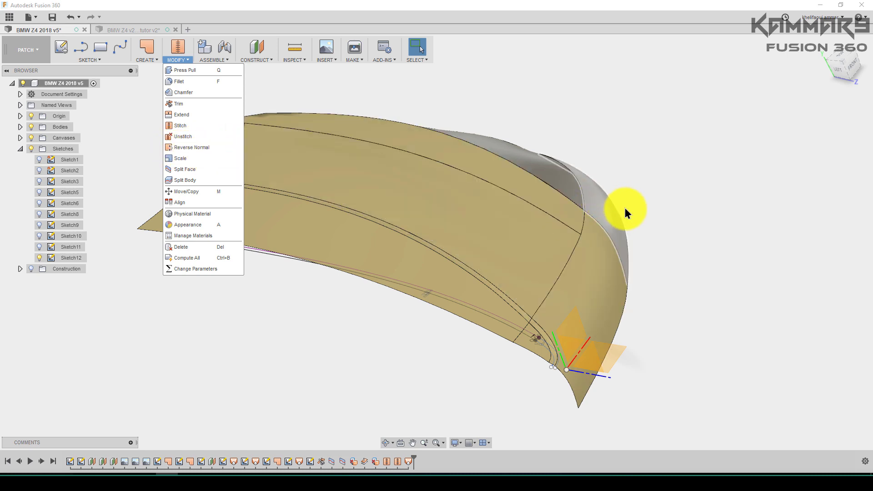
left_click(675, 314)
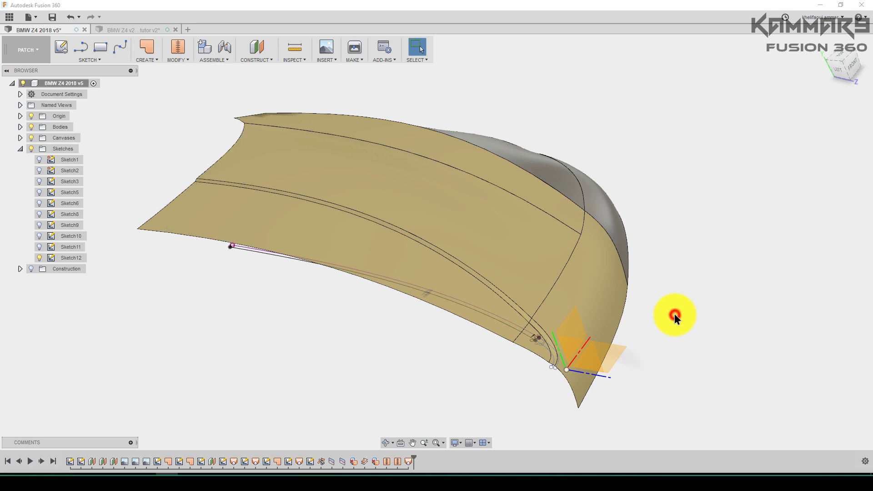
middle_click_drag(556, 218, 538, 205, "shift")
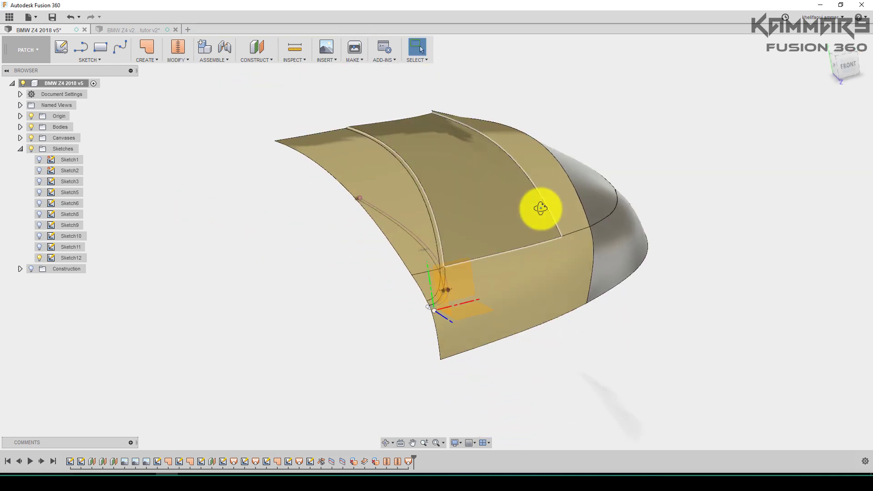
Step: Save a new version of the design with the description "User Saved"
left_click(52, 18)
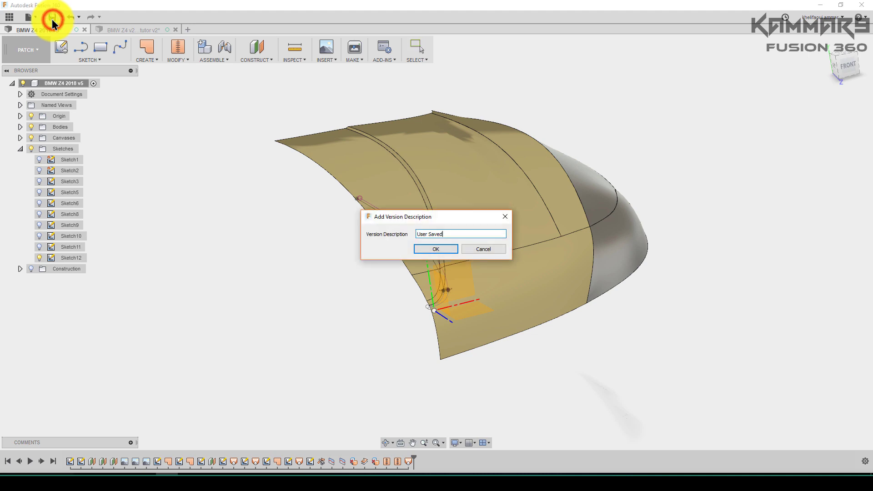
left_click(436, 249)
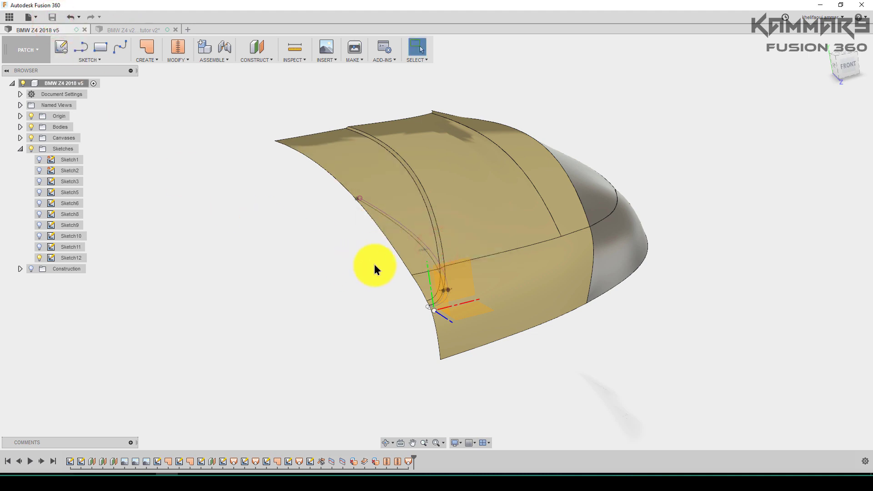
middle_click_drag(375, 265, 568, 266, "shift")
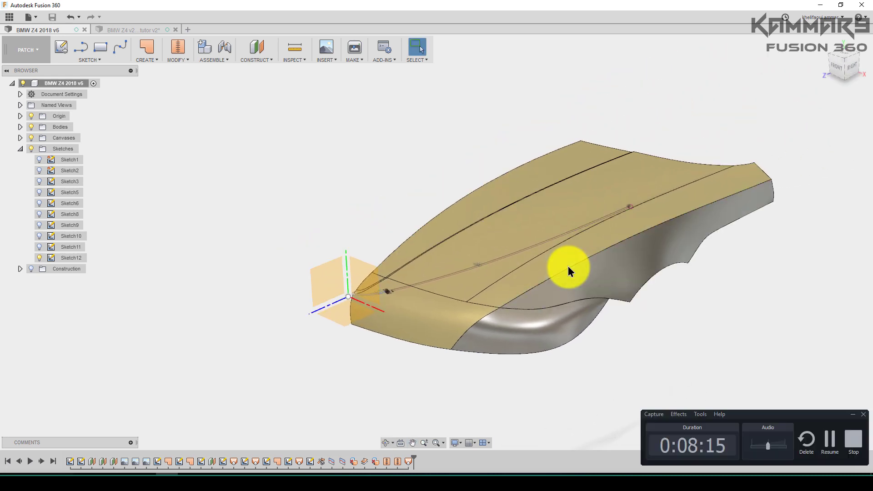
key("F9")
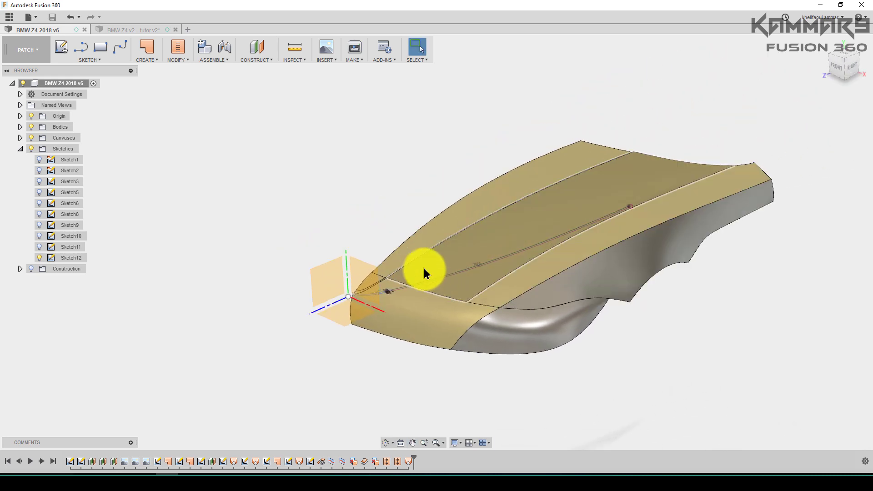
Step: Hide Sketch12 and the origin planes and axes
middle_click_drag(439, 267, 453, 267)
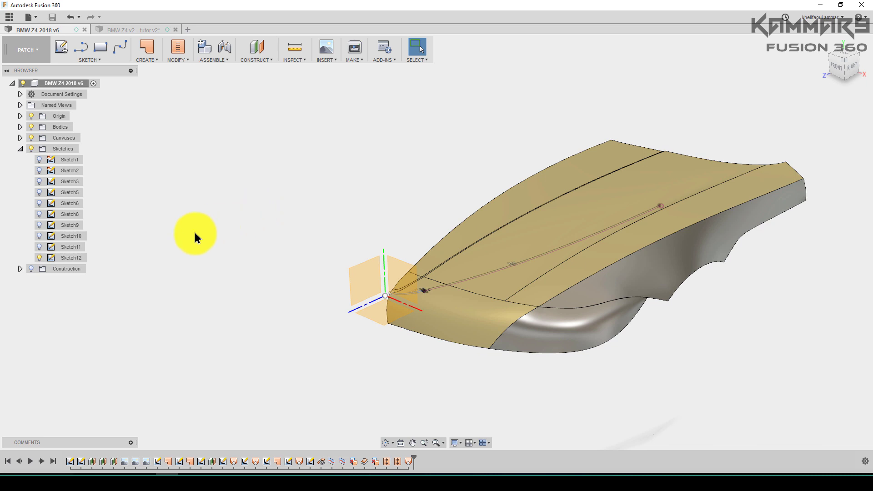
left_click(50, 258)
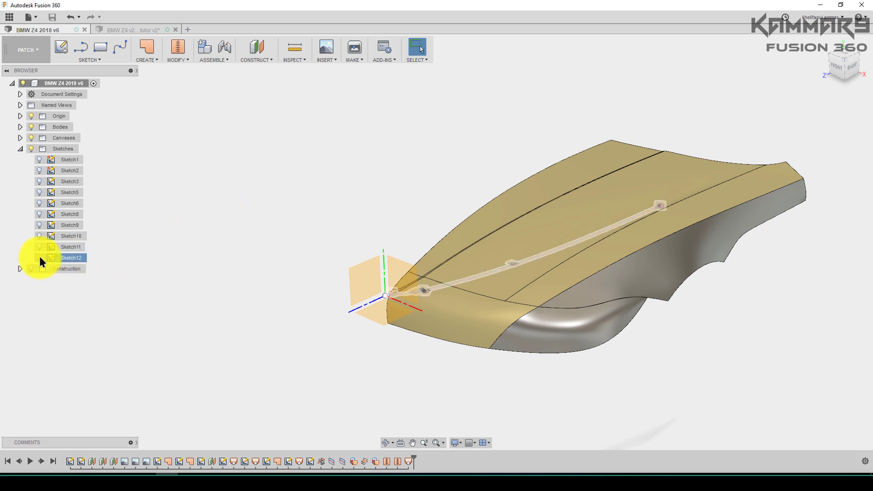
left_click(40, 258)
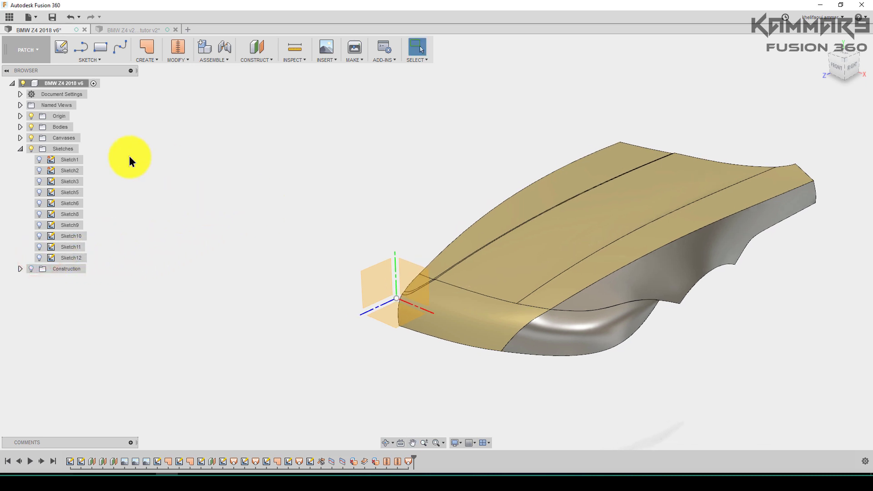
left_click(30, 116)
left_click(236, 186)
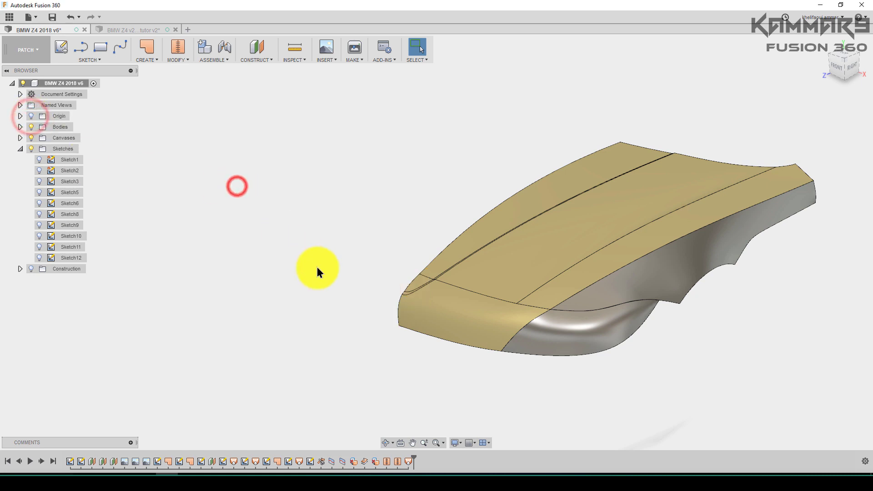
Step: Stitch the hood and nose surface to the adjoining outer hood strip with a 1.00 mm tolerance
scroll(318, 266, "down", 2)
middle_click_drag(343, 241, 372, 233, "shift")
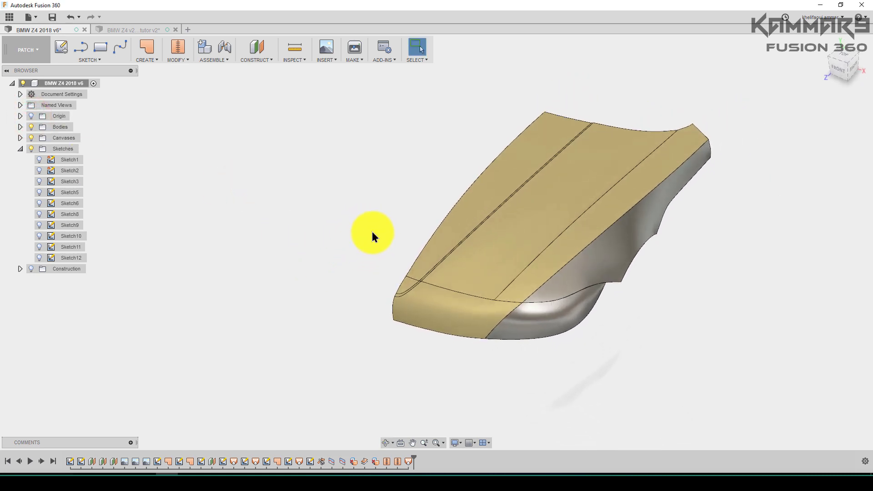
middle_click_drag(421, 185, 391, 210)
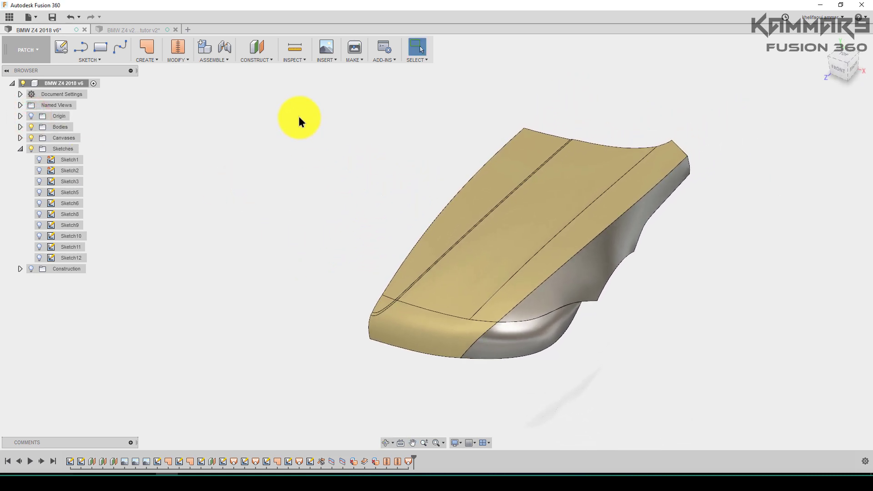
left_click(179, 47)
left_click(444, 288)
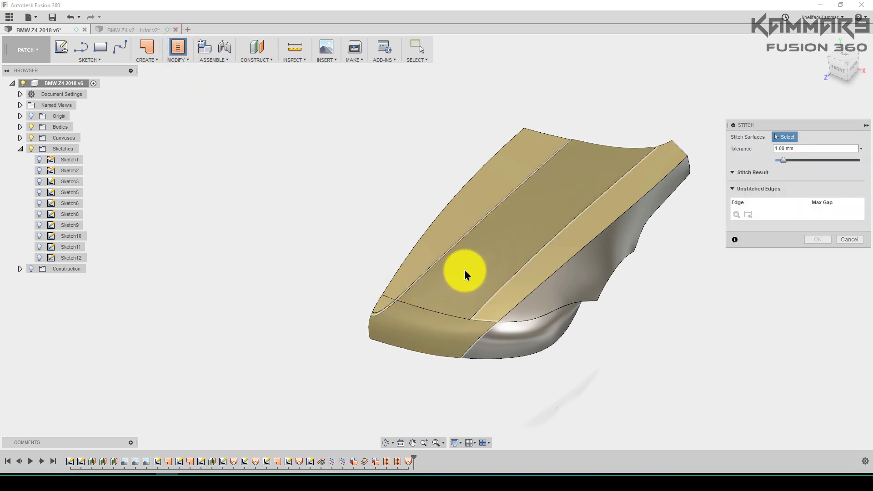
left_click(528, 274)
left_click(482, 276)
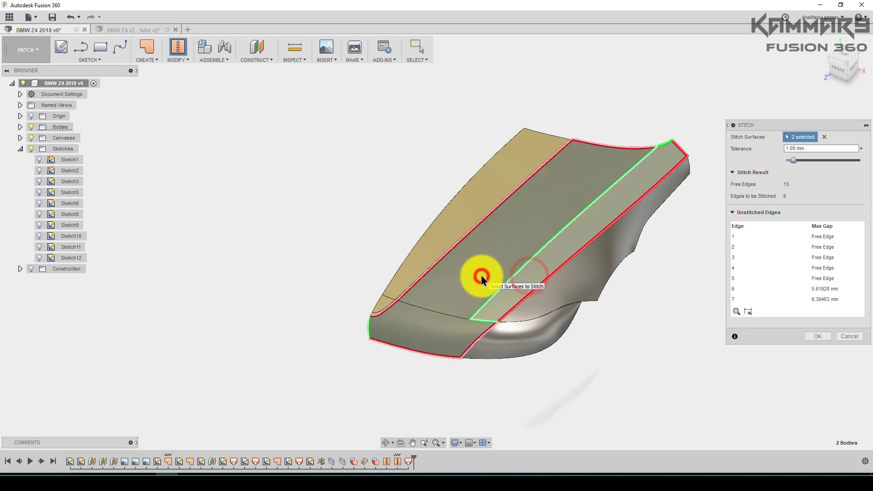
middle_click_drag(470, 287, 440, 290)
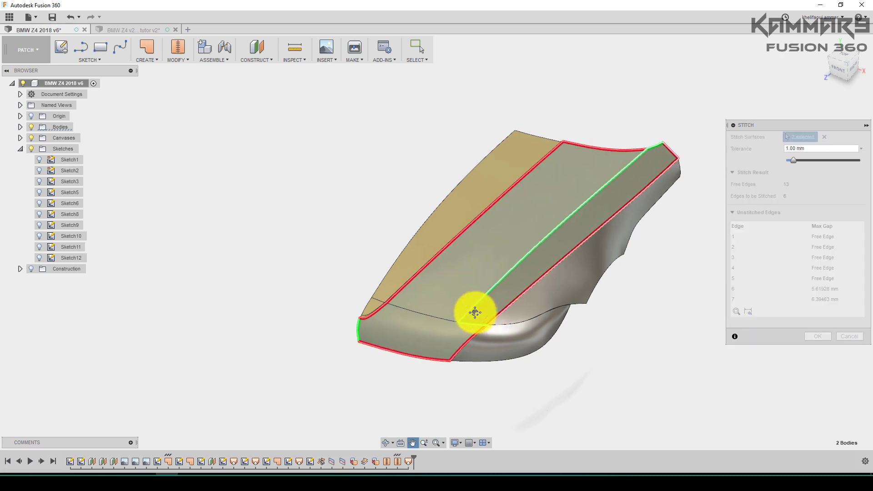
left_click(818, 337)
Step: Stitch the side fender surface to the lower front corner surface with a 1.00 mm tolerance
middle_click_drag(667, 352, 637, 350)
right_click(637, 351)
left_click(637, 324)
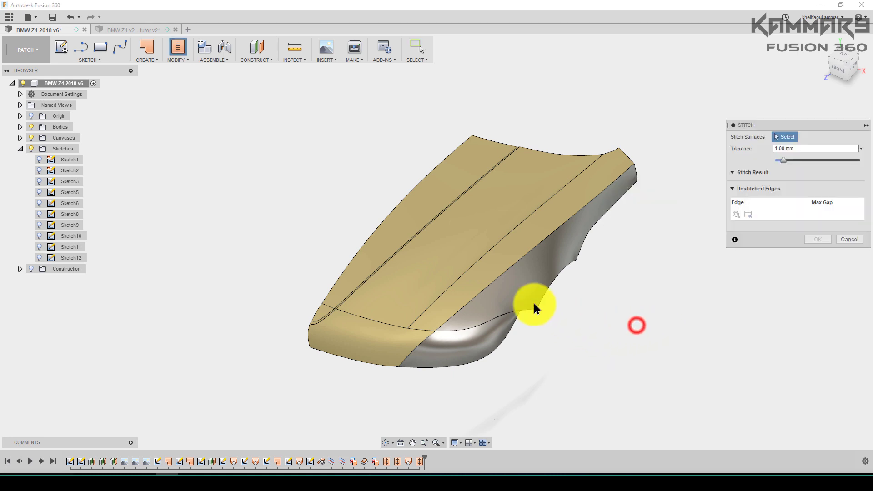
left_click(520, 288)
left_click(451, 340)
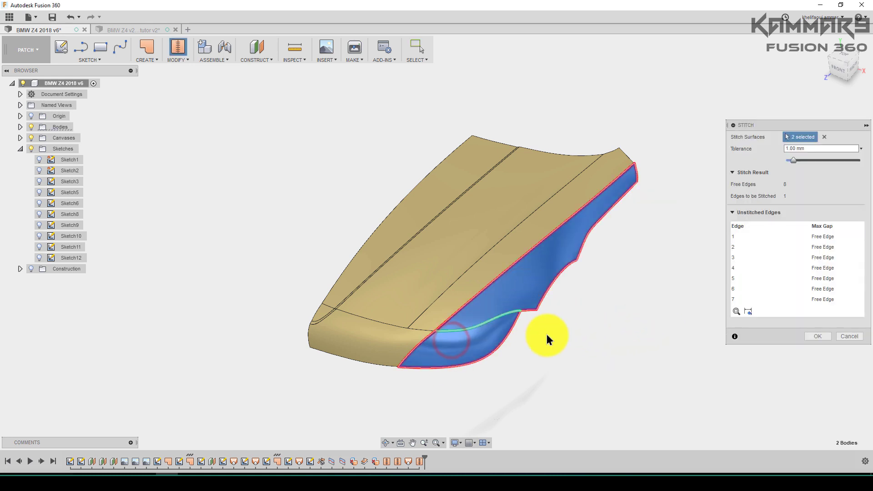
left_click(818, 337)
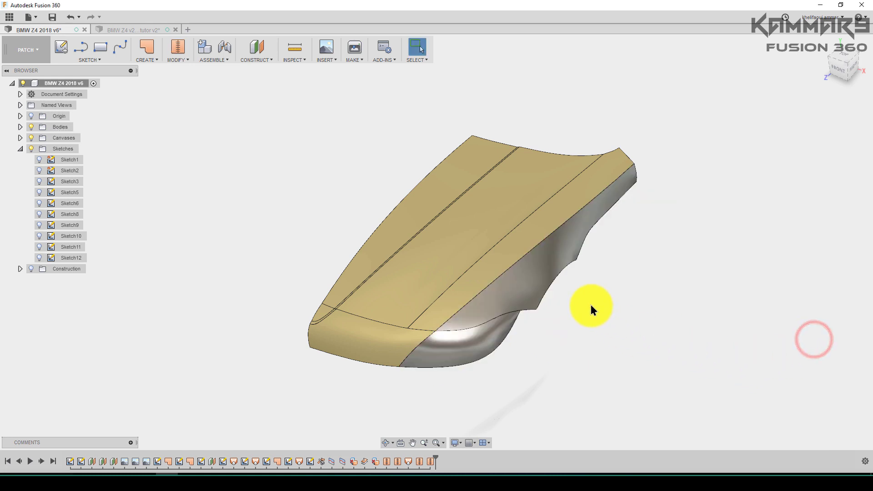
Step: Reverse the normals of the stitched hood and nose surface and the centre hood panel
mouse_move(591, 305)
middle_mouse_down("shift")
mouse_move(510, 284)
mouse_move(495, 271)
mouse_move(573, 293)
mouse_move(592, 326)
mouse_move(610, 329)
mouse_move(583, 318)
middle_mouse_up("shift")
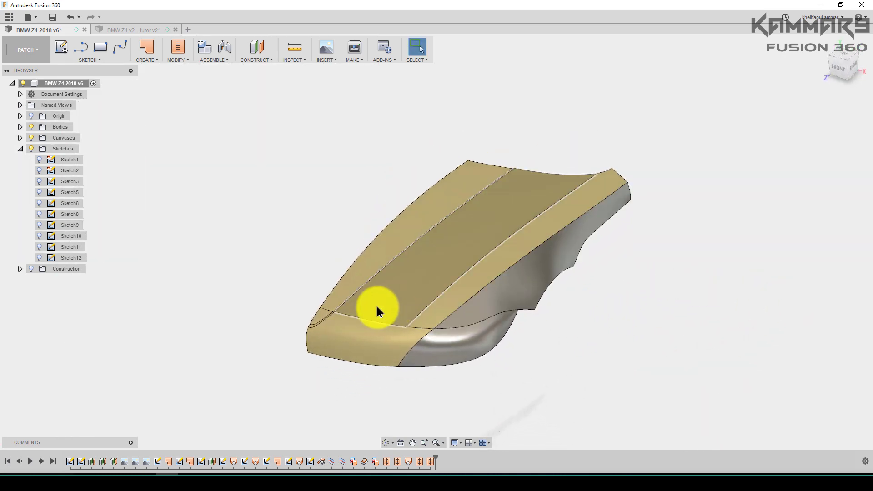
middle_click_drag(376, 308, 438, 302)
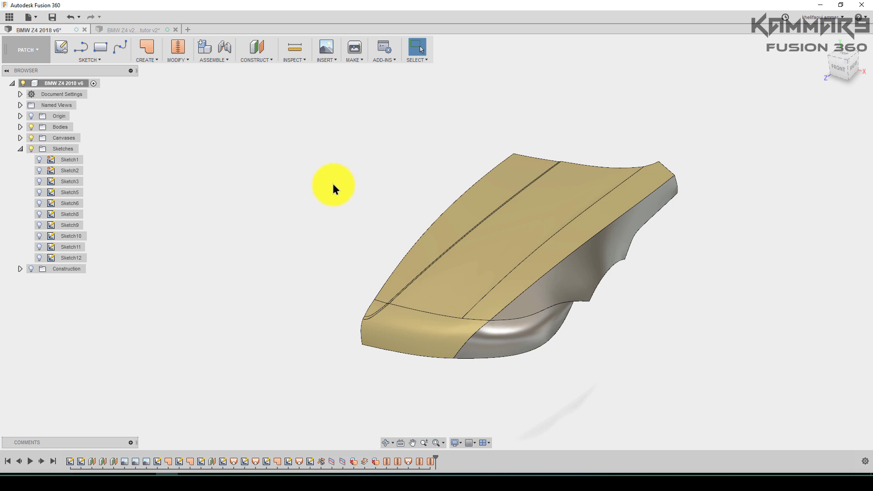
left_click(178, 59)
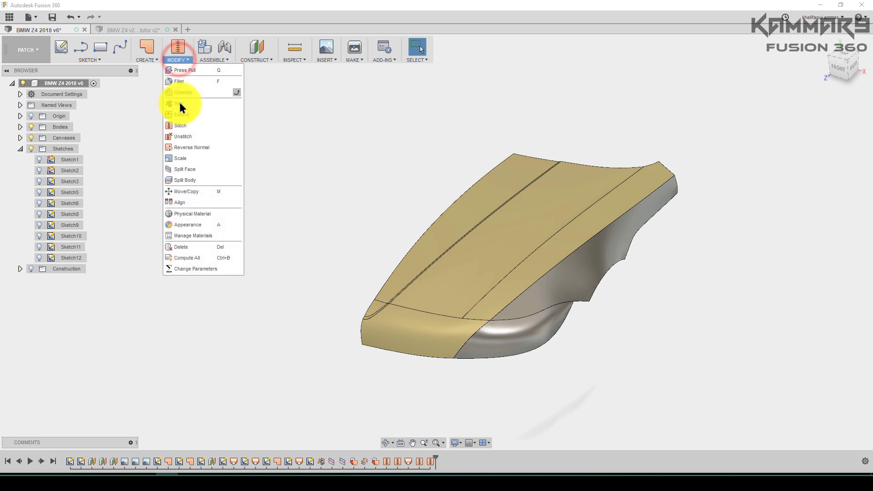
left_click(182, 149)
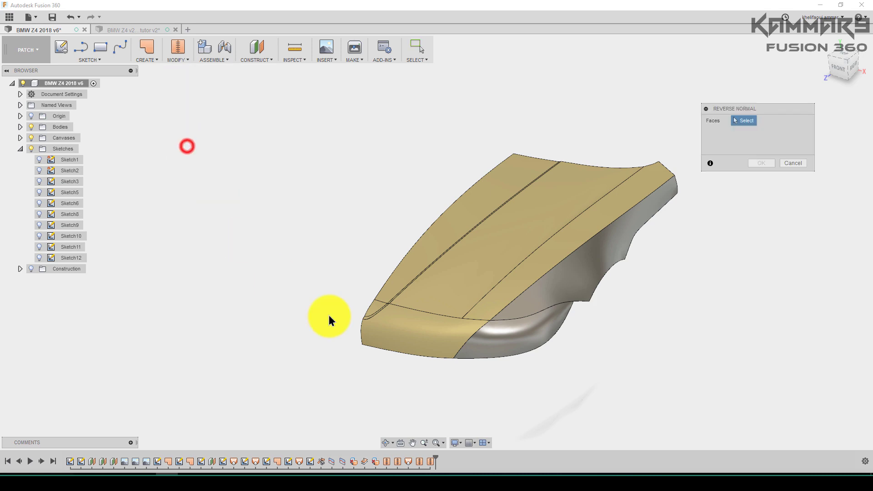
left_click(411, 326)
left_click(417, 246)
left_click(761, 162)
left_click(762, 215)
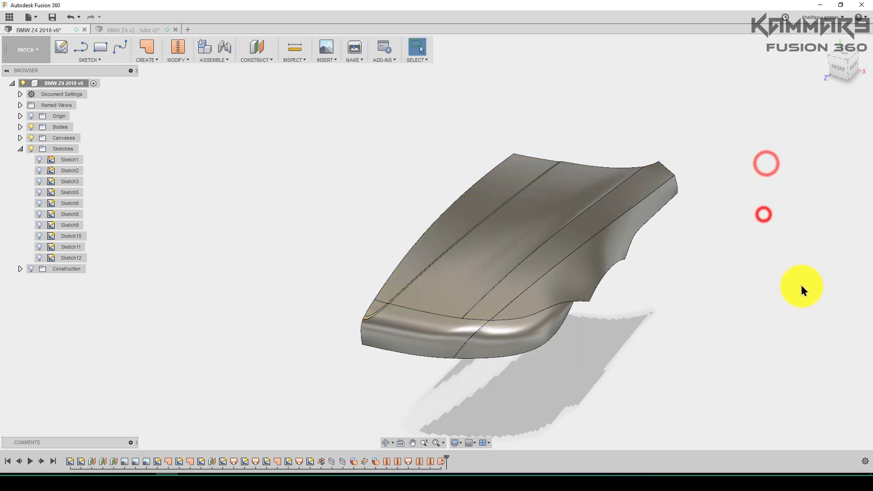
Step: Edit the Reverse Normal feature to also include the narrow lofted strip along the hood crease
mouse_move(585, 279)
middle_mouse_down("shift")
mouse_move(648, 292)
mouse_move(586, 316)
mouse_move(597, 287)
mouse_move(587, 277)
mouse_move(616, 288)
mouse_move(503, 244)
middle_mouse_up("shift")
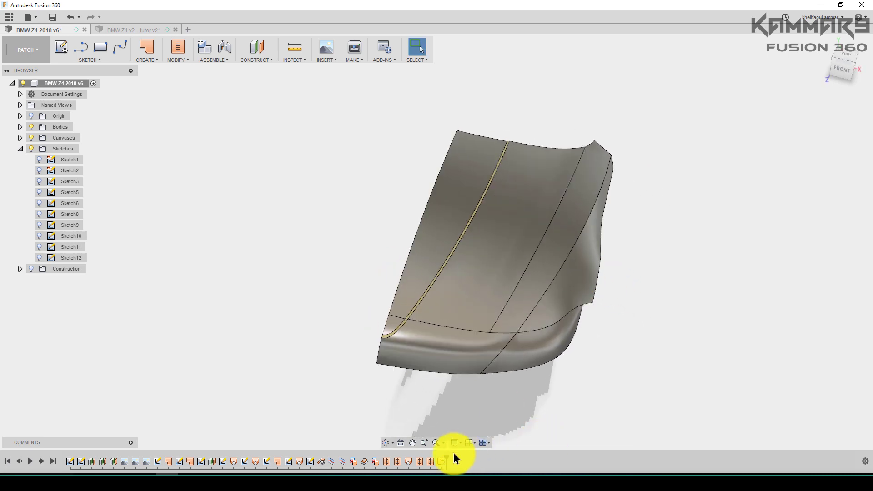
right_click(439, 461)
left_click(471, 381)
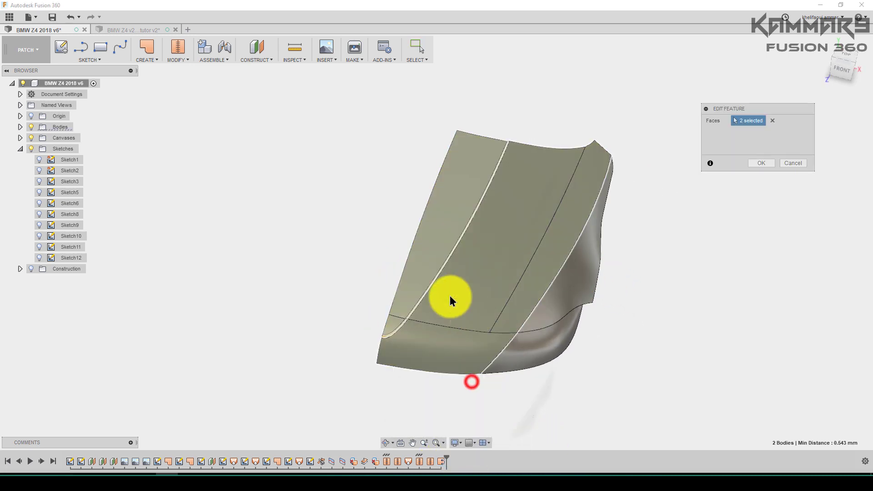
left_click(434, 280)
scroll(435, 280, "up", 5)
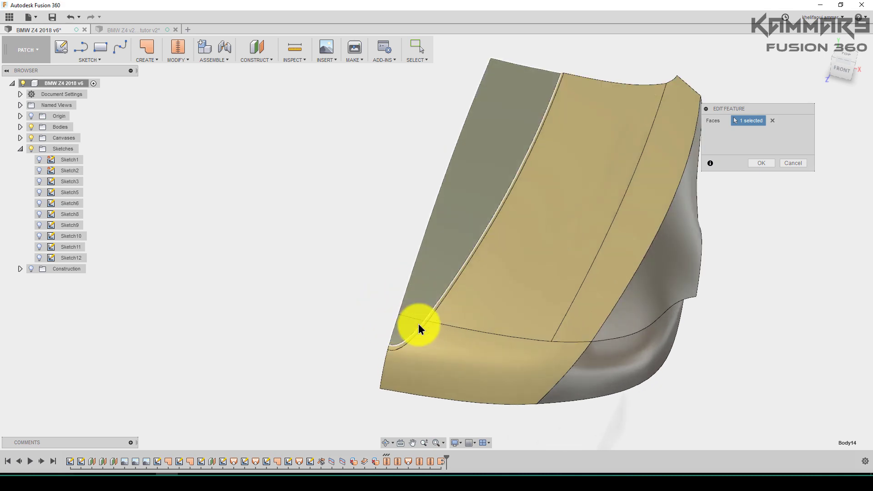
left_click(412, 333)
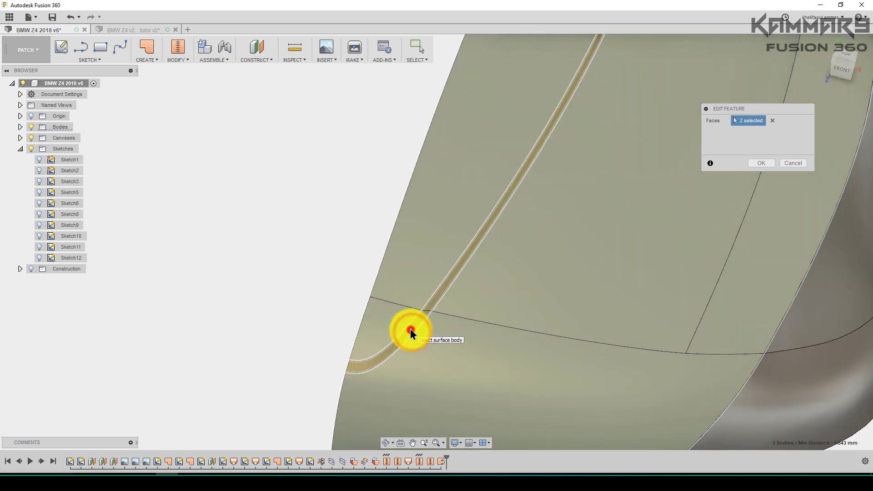
left_click(411, 332)
left_click(767, 162)
scroll(388, 242, "down", 10)
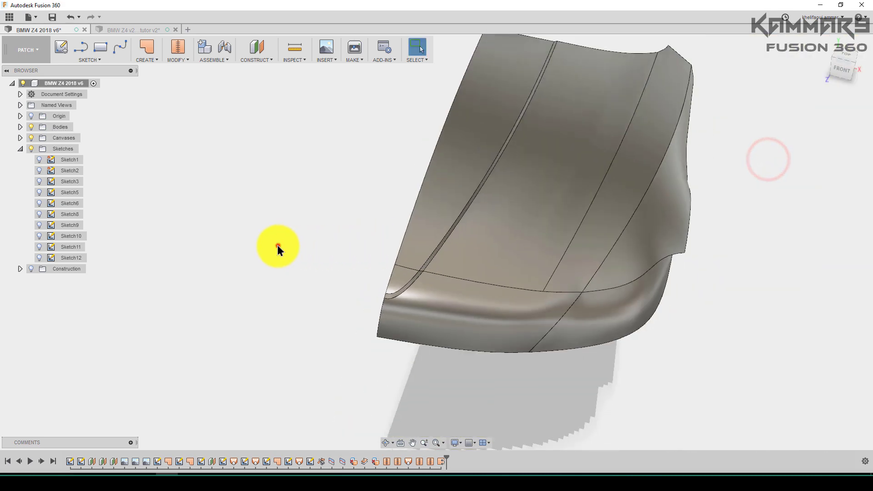
middle_click_drag(277, 245, 367, 179, "shift")
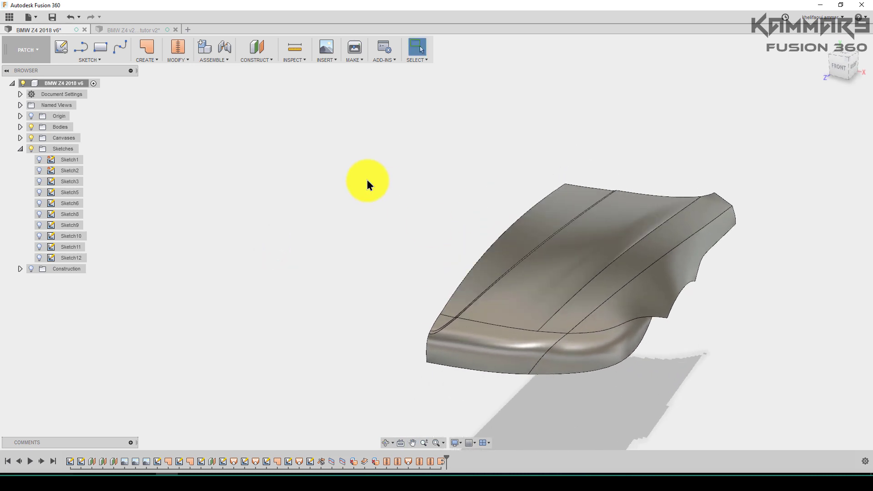
Step: Start a Mirror with the pattern type set to Bodies and try to box-select all the front surfaces
left_click(156, 59)
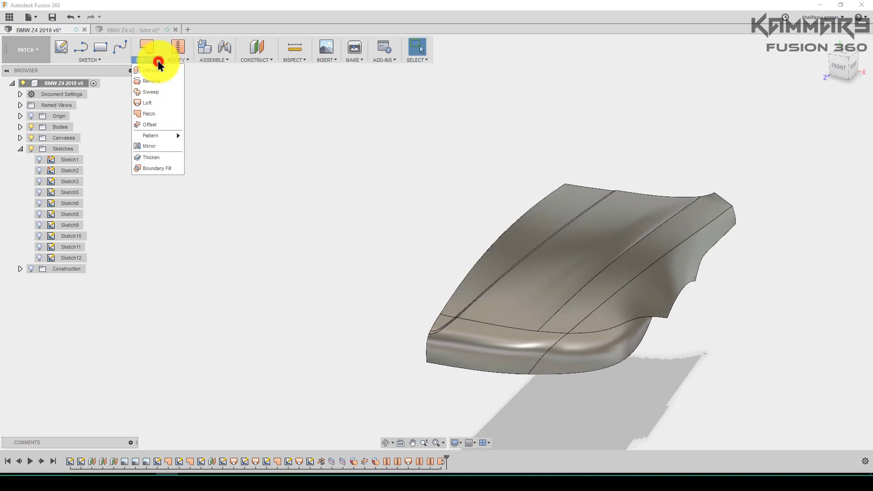
left_click(150, 148)
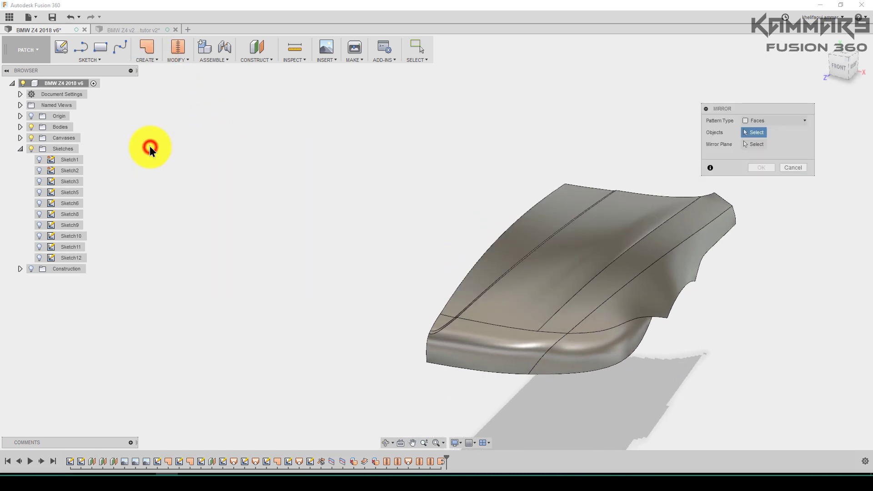
left_click(773, 122)
left_click(760, 153)
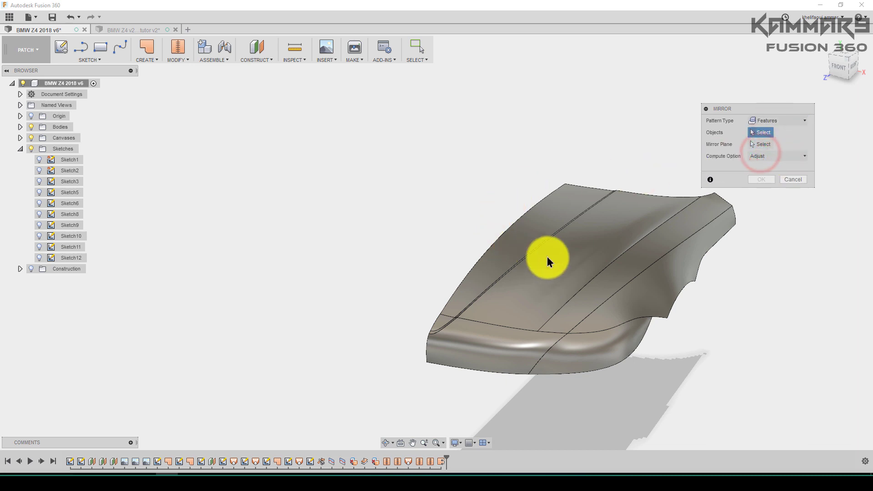
left_click(759, 143)
left_click_drag(412, 150, 729, 399)
left_click_drag(344, 125, 803, 410)
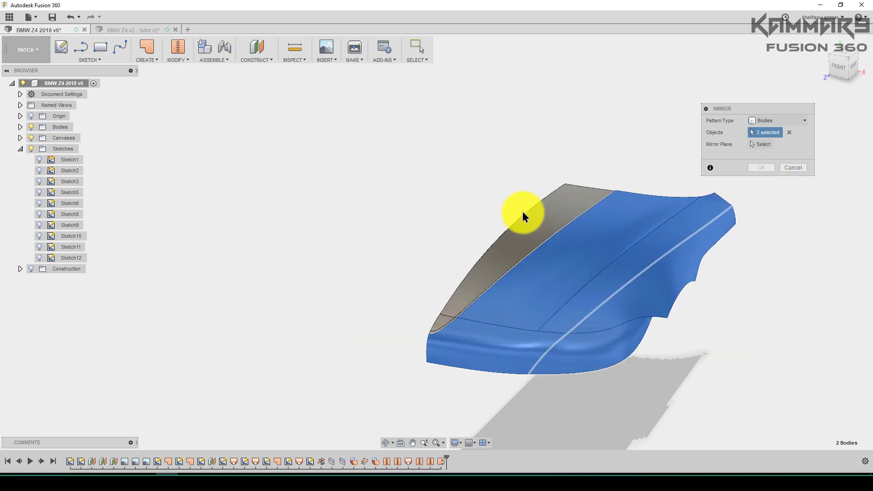
mouse_move(388, 155)
left_mouse_down()
mouse_move(781, 425)
mouse_move(814, 428)
left_mouse_up()
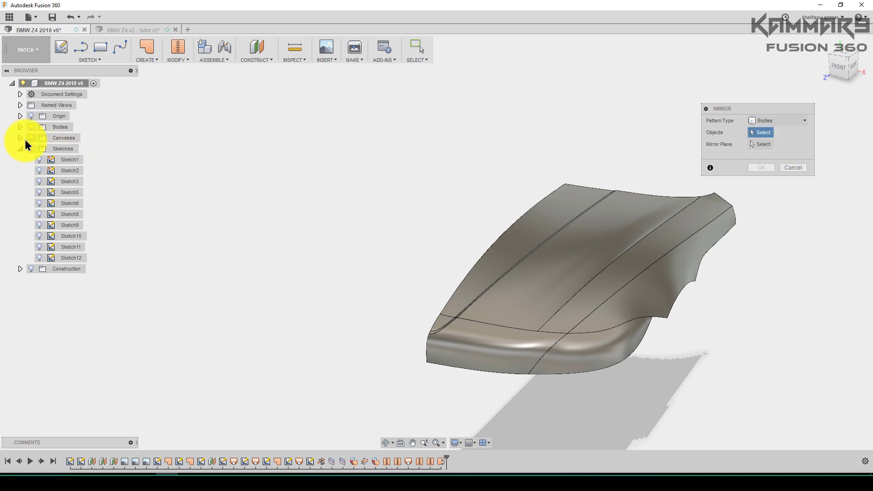
Step: Mirror the four surface bodies Body14, Body16, Body17 and Body18 across the vertical origin plane along the car's centreline
left_click(20, 127)
left_click_drag(23, 135, 108, 174)
left_click(84, 137)
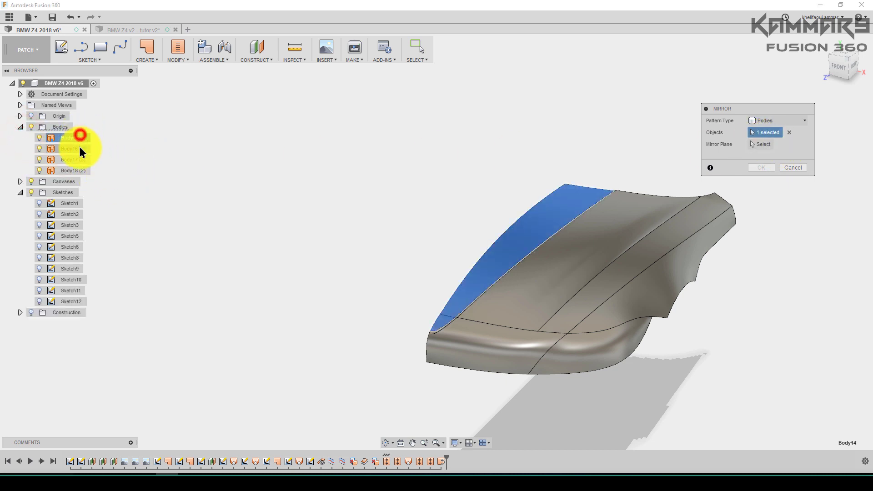
left_click(79, 148, "ctrl")
left_click(76, 160, "ctrl")
left_click(75, 170, "ctrl")
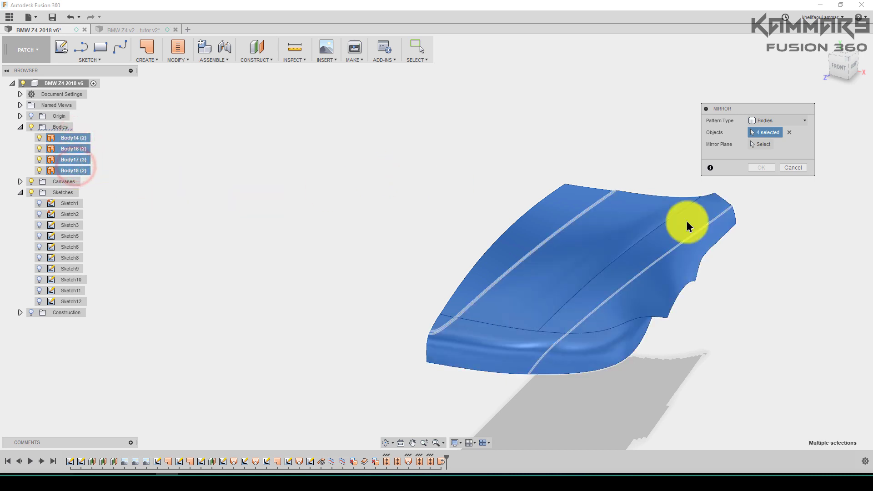
left_click(751, 150)
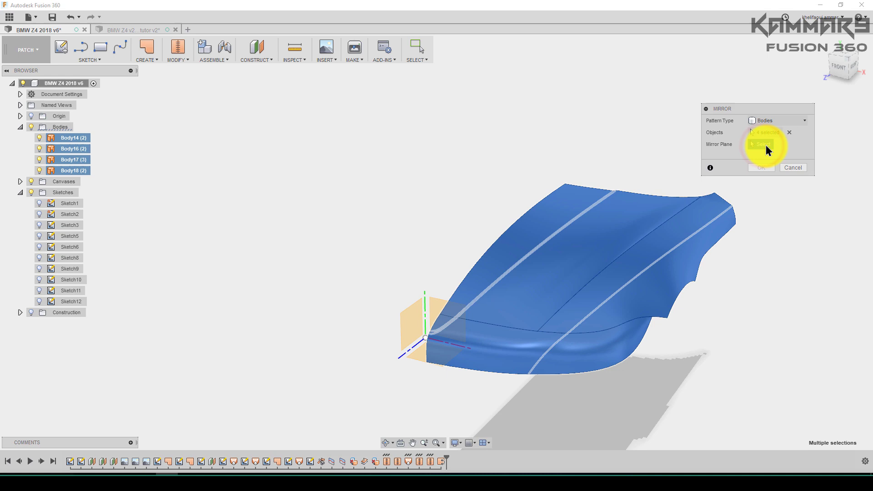
left_click(401, 327)
left_click(761, 168)
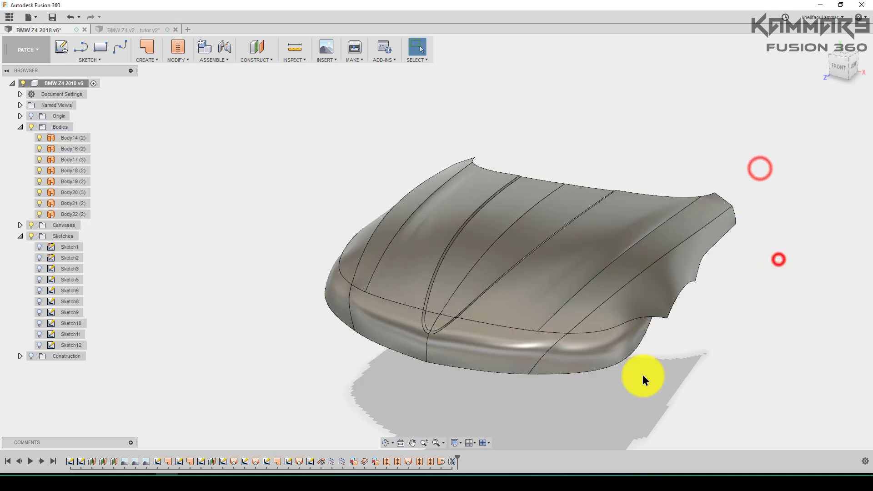
middle_click_drag(456, 340, 444, 308, "shift")
middle_click_drag(547, 279, 526, 311, "shift")
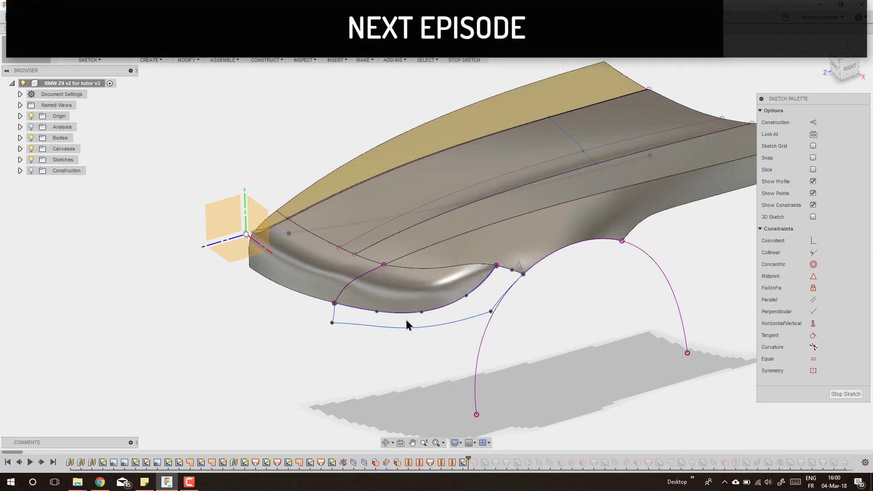
middle_click_drag(405, 323, 377, 325, "shift")
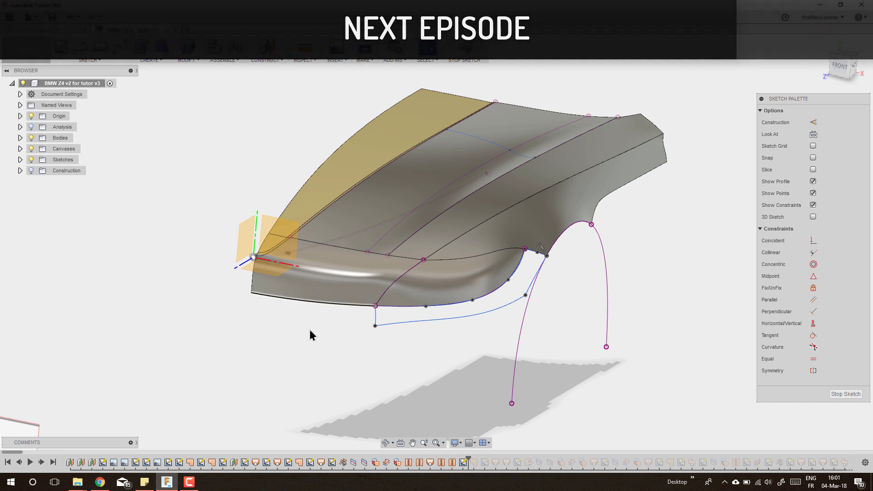
middle_click_drag(403, 328, 408, 335)
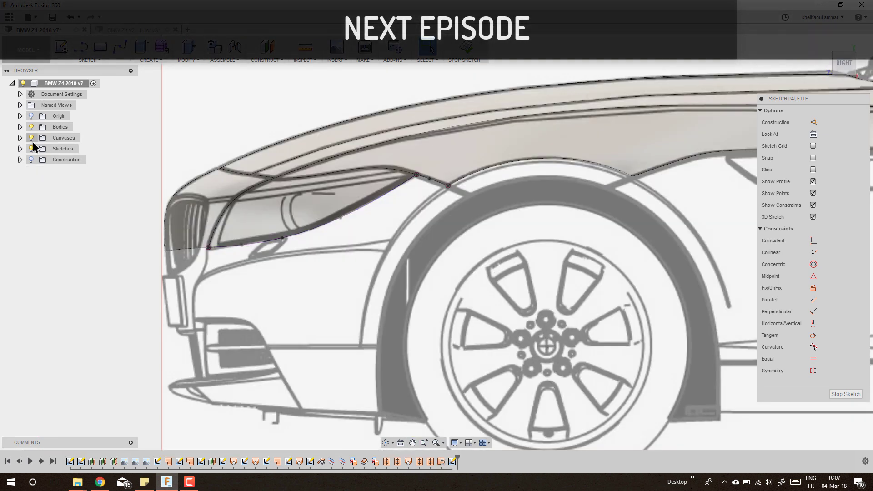
Step: Expand the list of sketches and show Sketch14, the outline below the nose surface
left_click(20, 149)
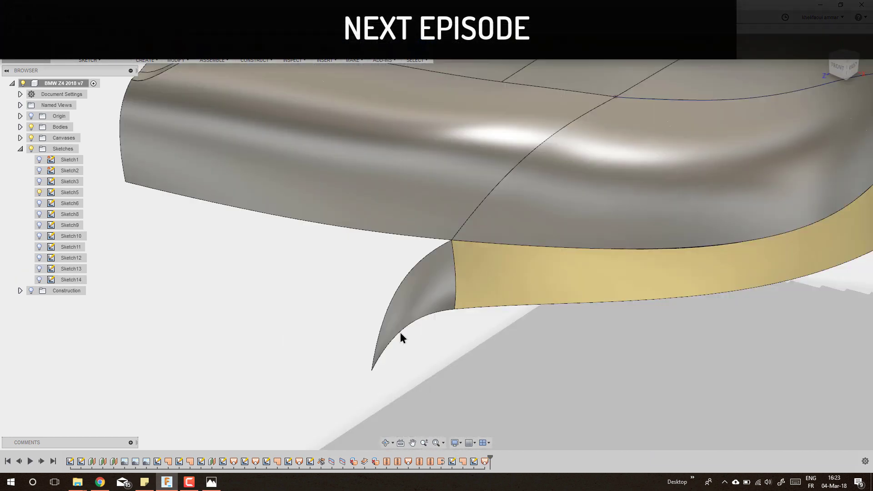
scroll(351, 282, "down", 3)
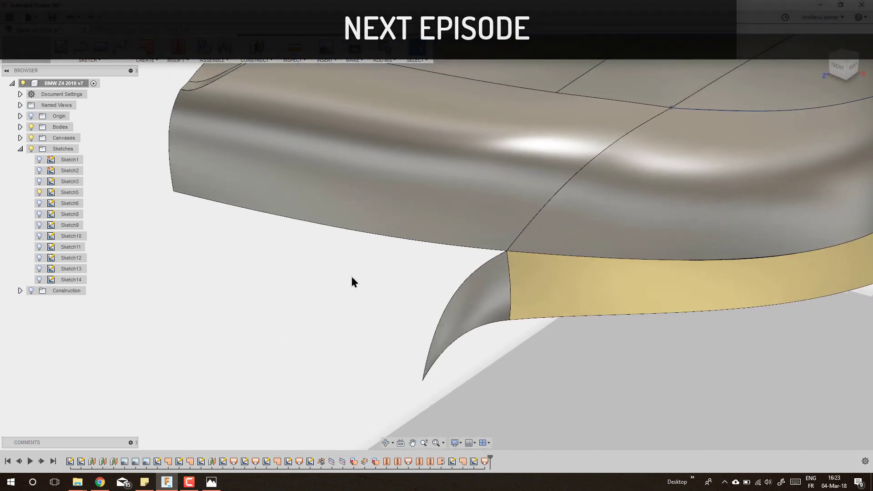
scroll(443, 374, "up", 3)
left_click(39, 280)
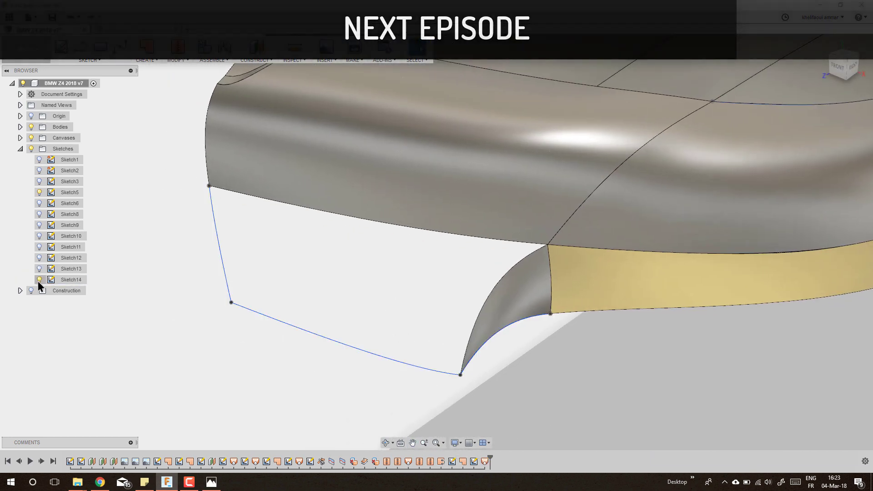
Step: Loft a new surface body from the nose's lower edge to the lower sketch curve, with the small curved surface's edge and the centreline curve as rails
left_click(145, 60)
left_click(152, 106)
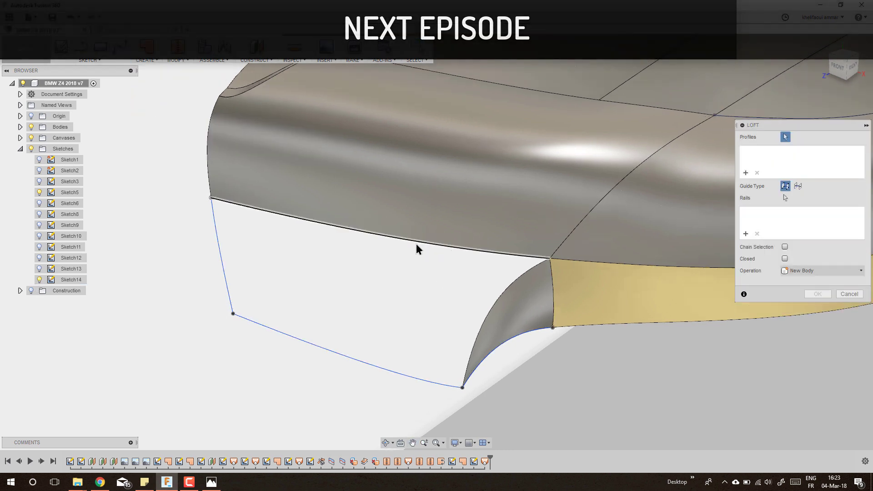
left_click(416, 244)
left_click(349, 359)
left_click(746, 234)
left_click(508, 310)
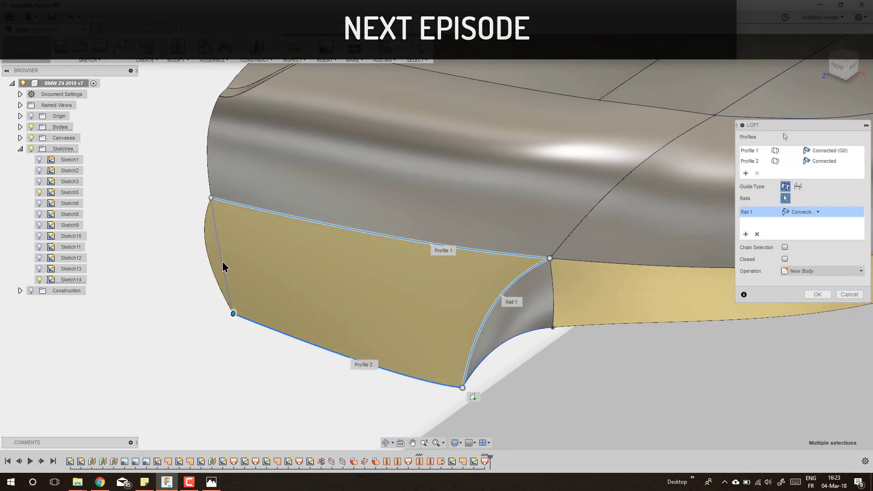
left_click(222, 257)
left_click(817, 294)
middle_click_drag(817, 295, 526, 302, "shift")
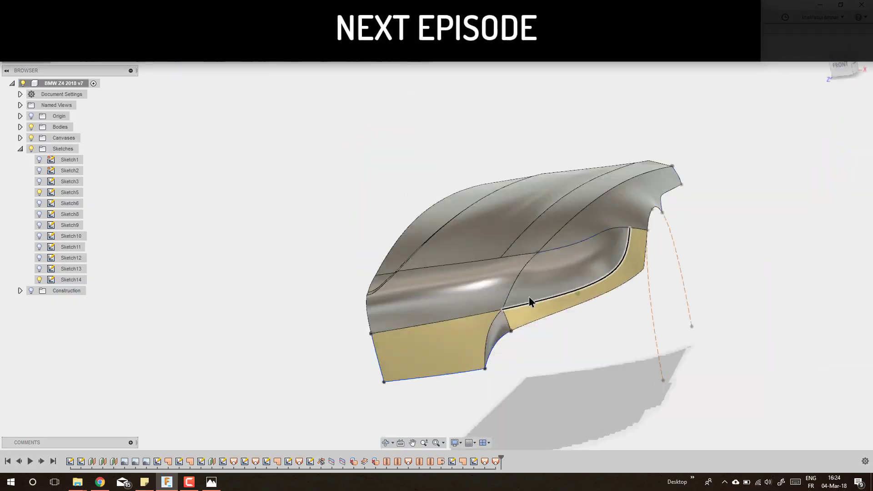